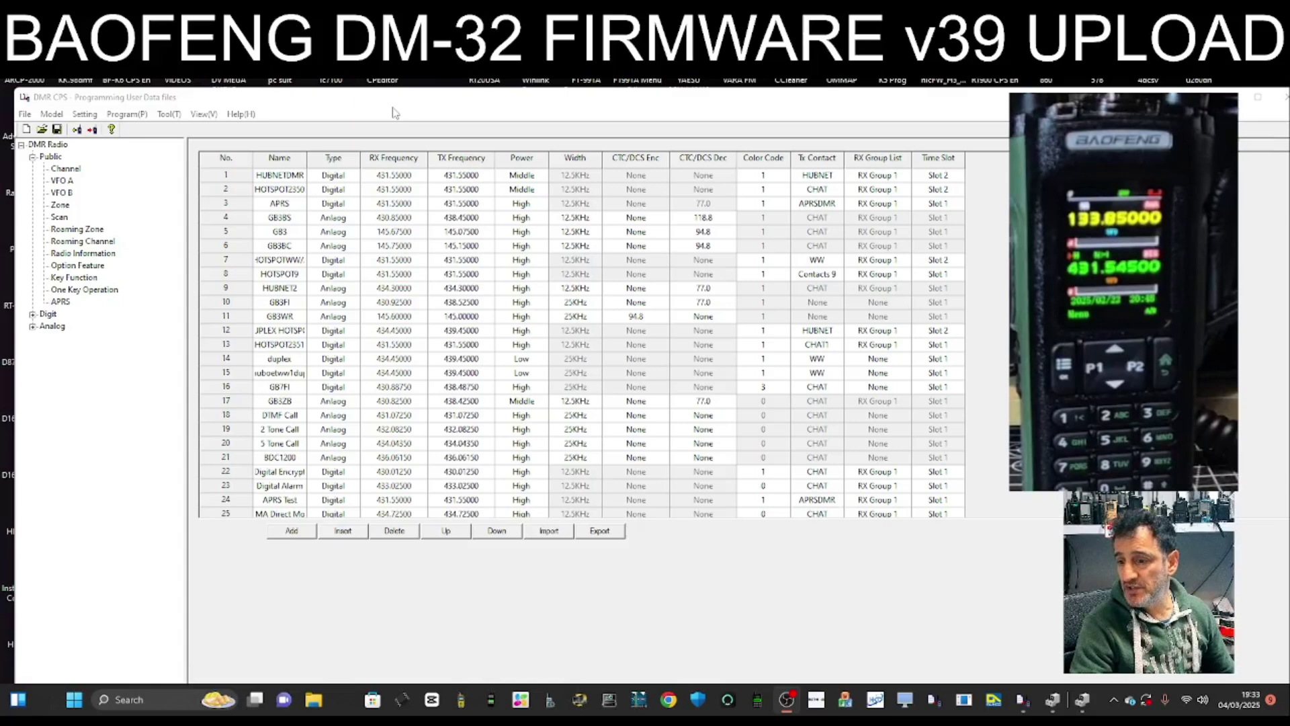
Check Device Manager's Ports list for the Prolific USB-to-Serial port on COM53, then minimize it.
right_click(76, 701)
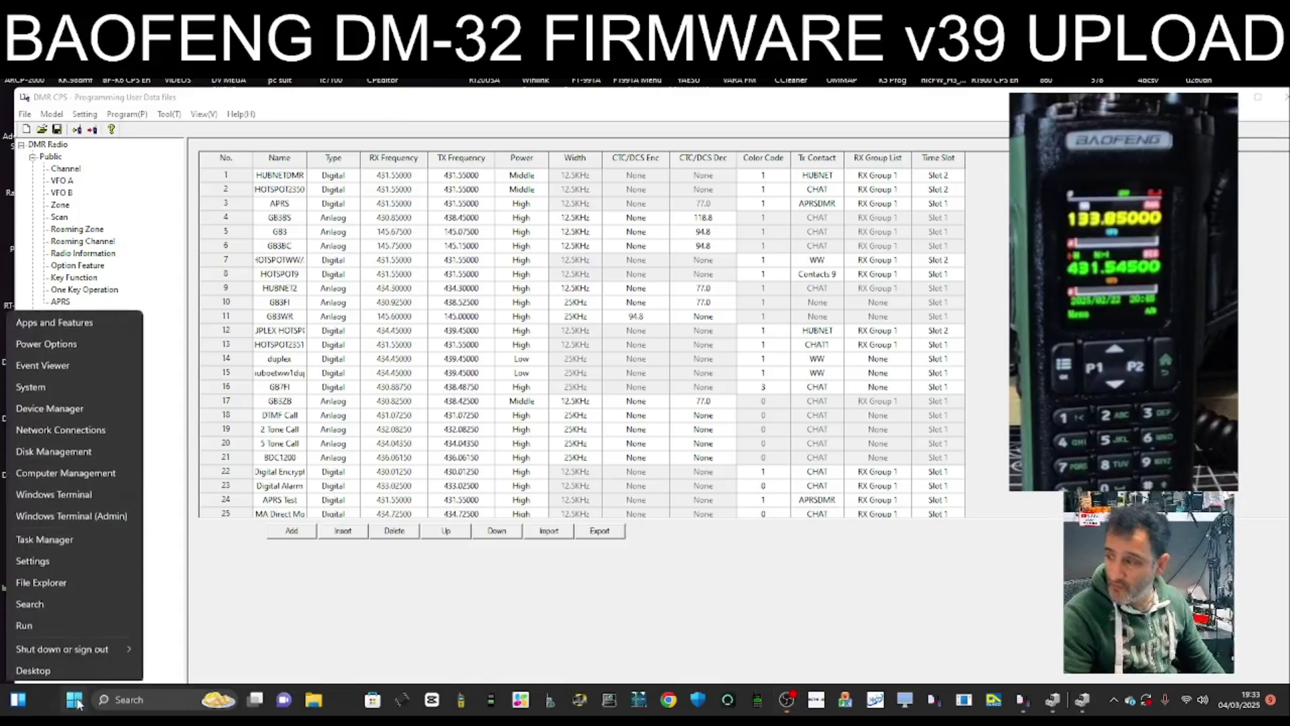
click(46, 408)
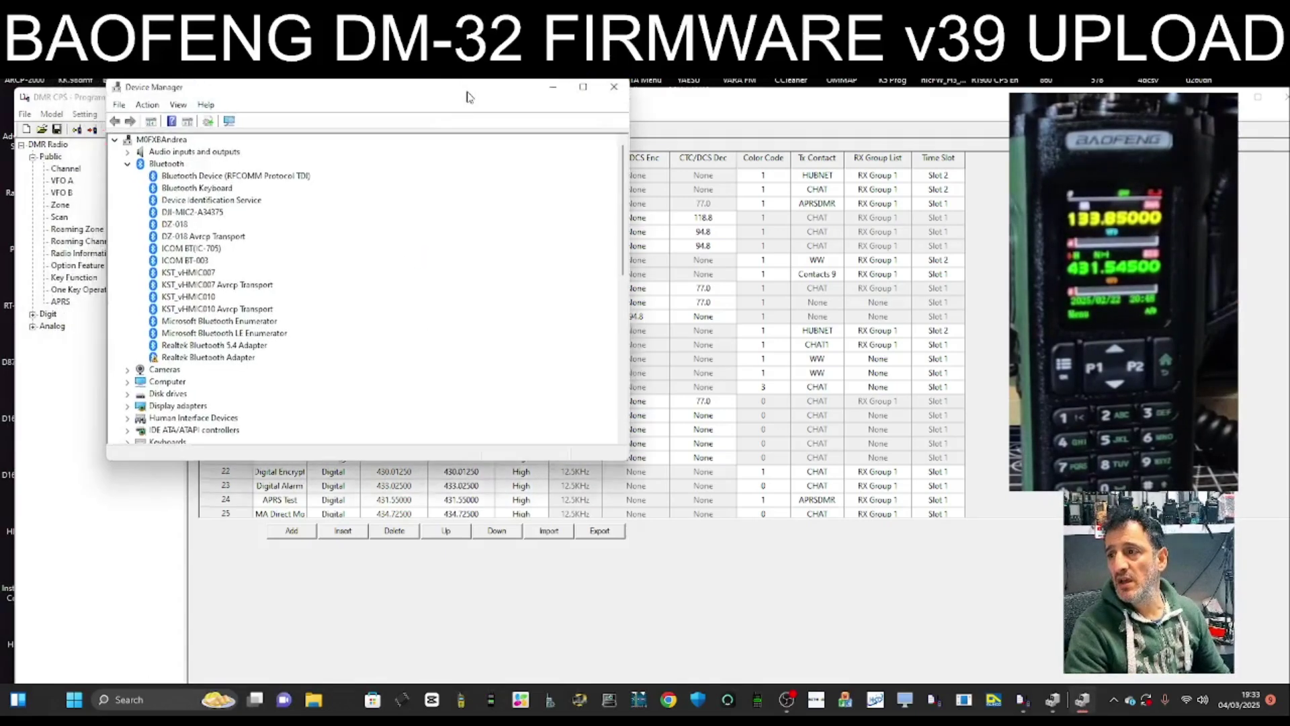
scroll(262, 314, down, 6)
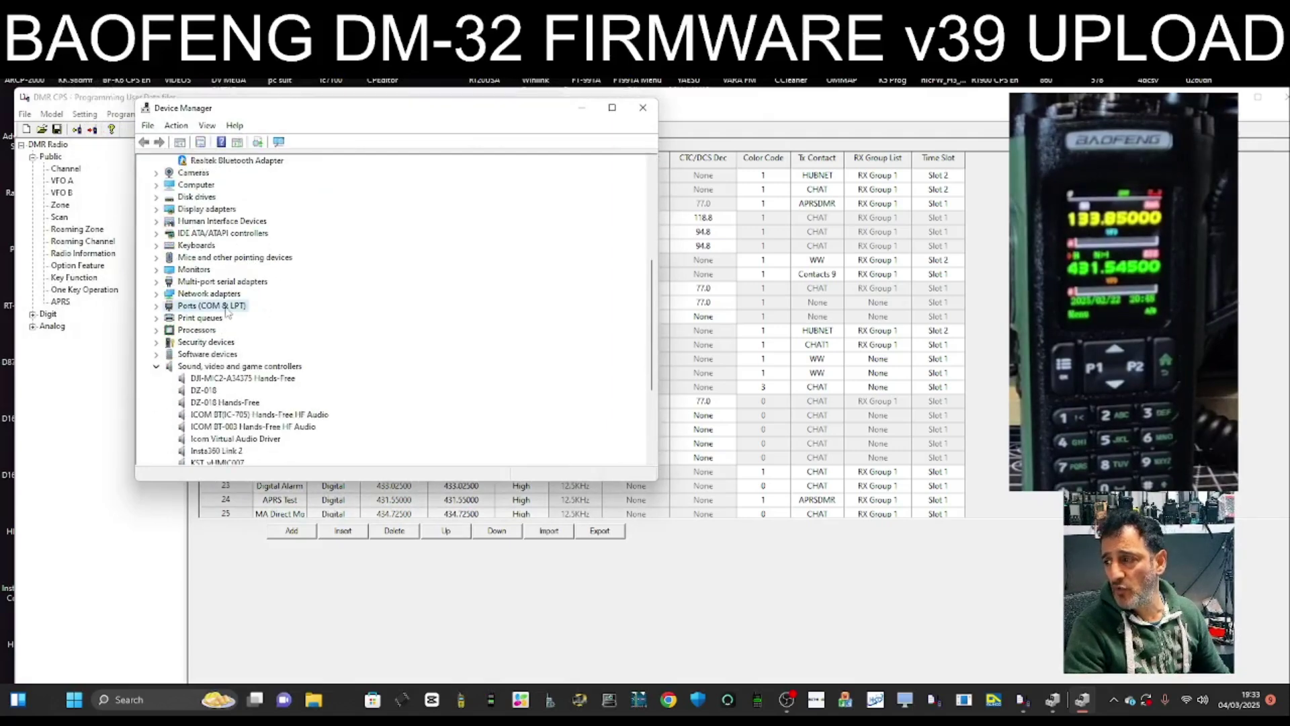
double_click(227, 306)
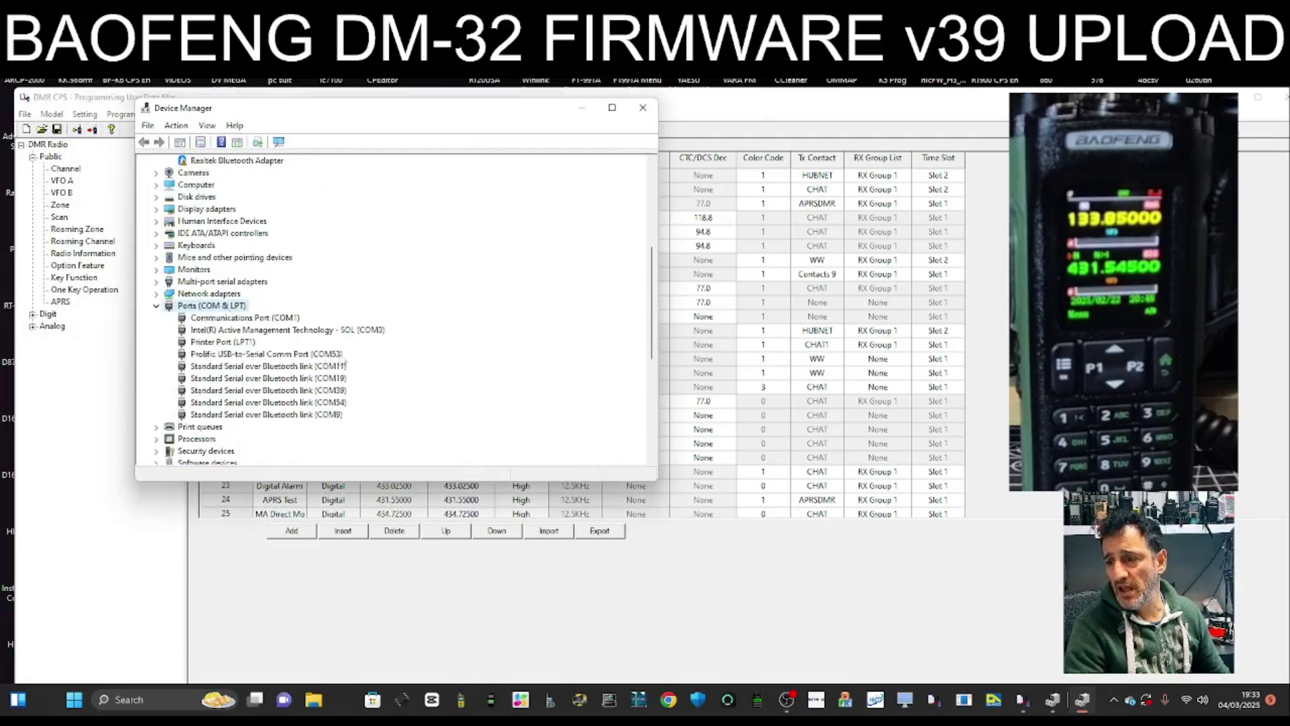
click(582, 109)
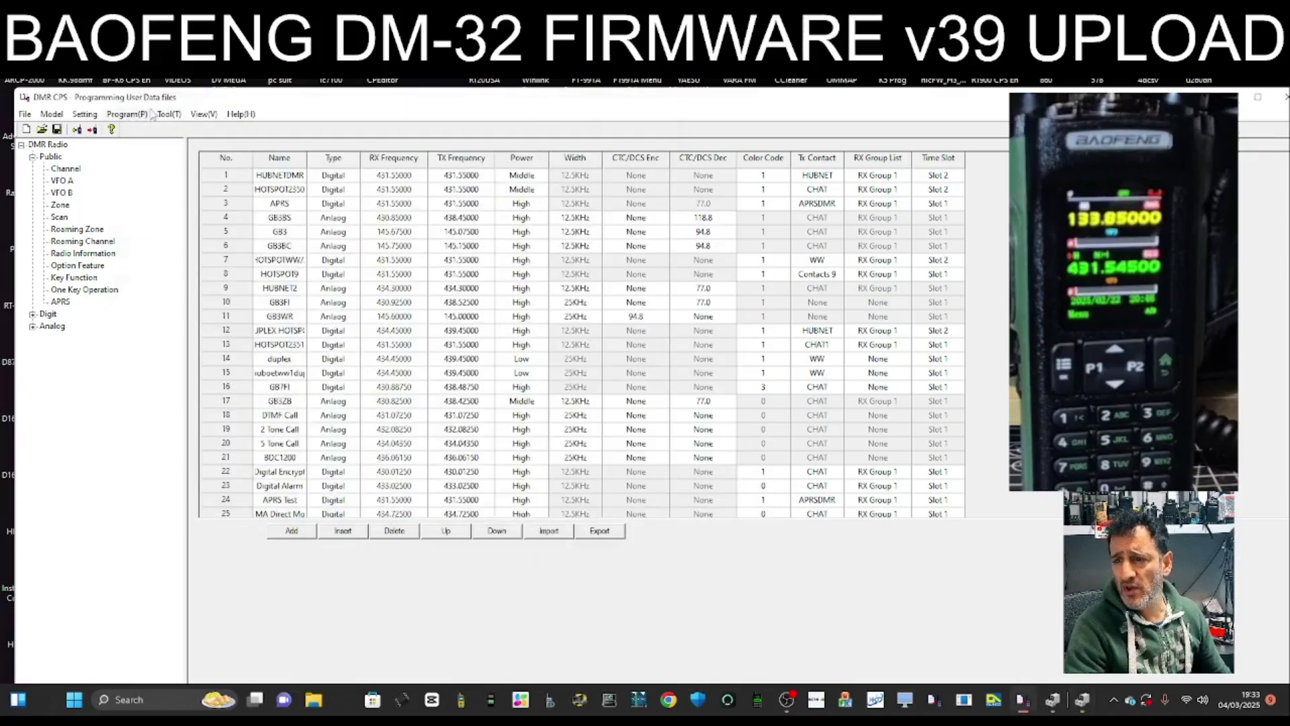
Set the COM Setting to COM type, port 53, 115200 baud, and confirm.
click(85, 114)
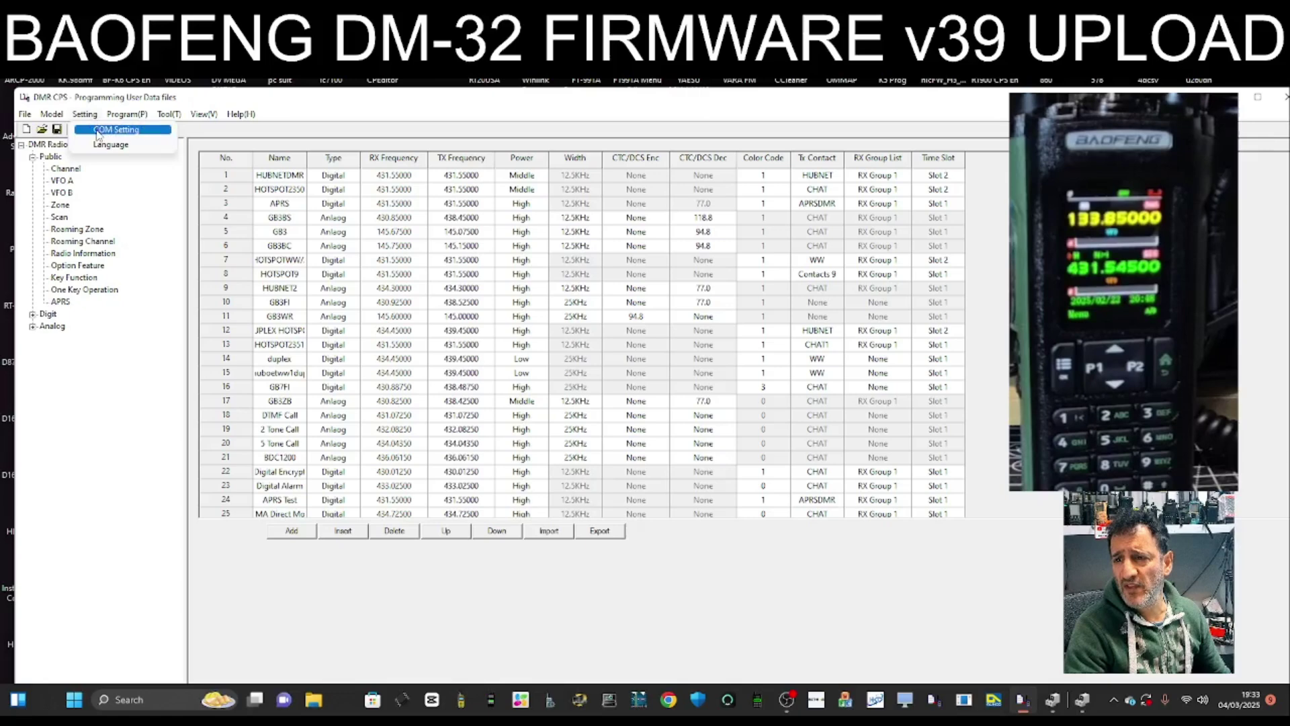
click(99, 131)
drag(661, 365, 402, 265)
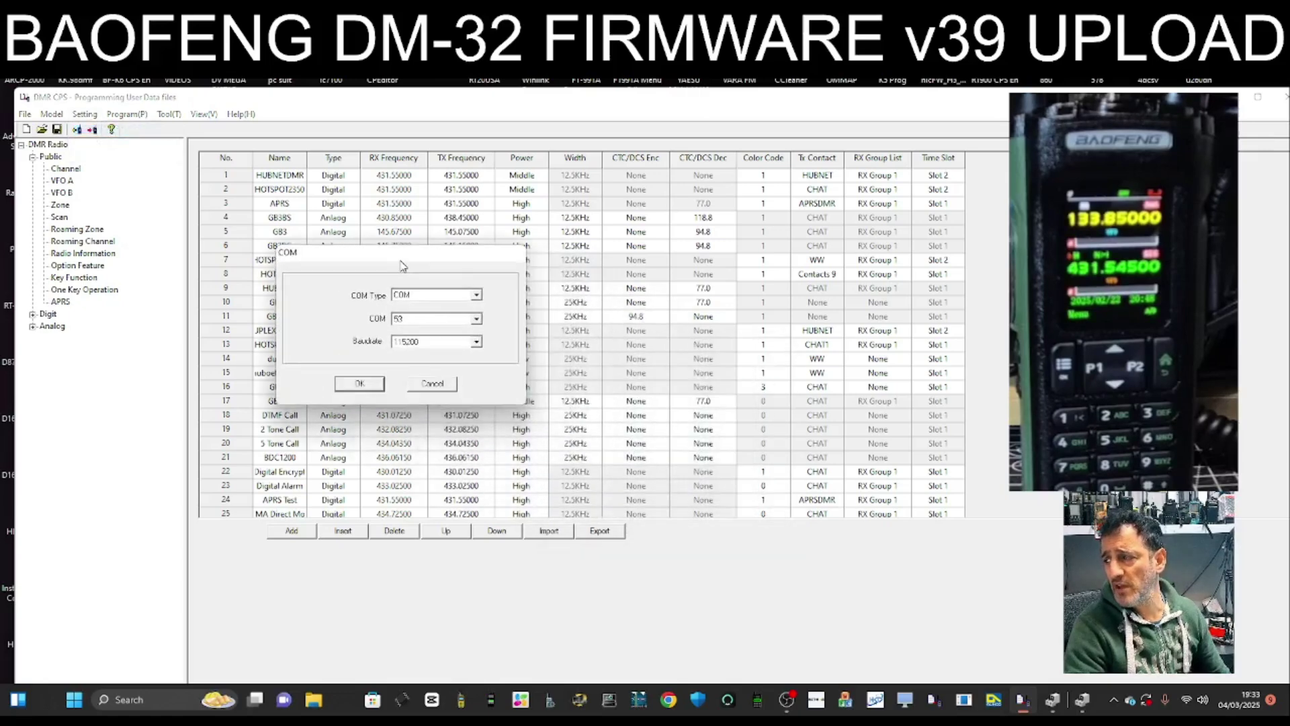
click(476, 296)
click(478, 297)
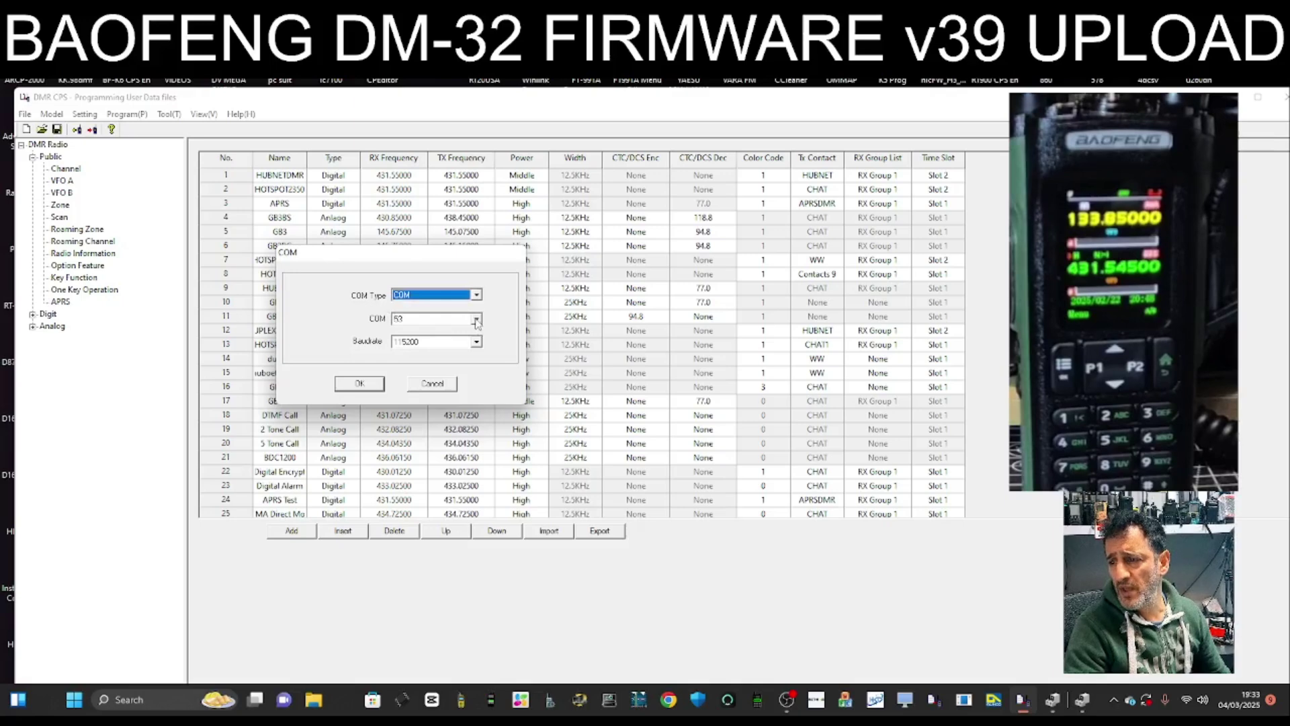
click(476, 320)
click(476, 322)
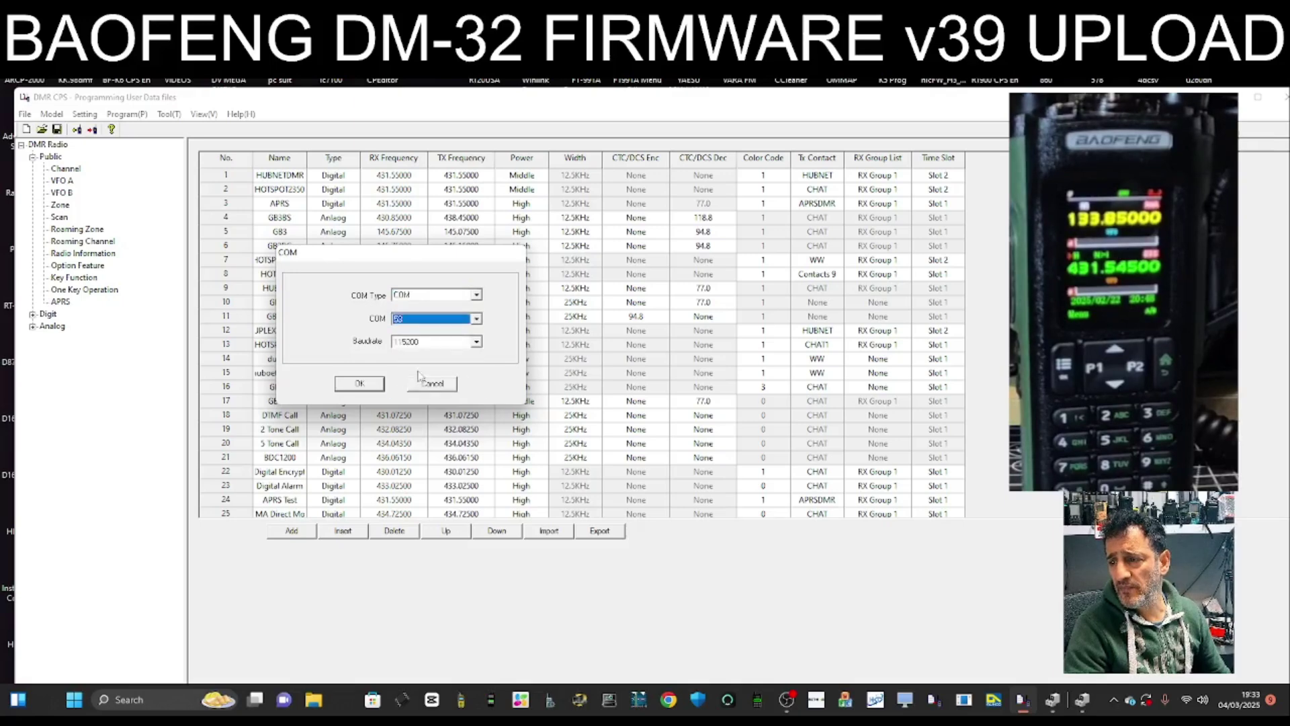
click(360, 384)
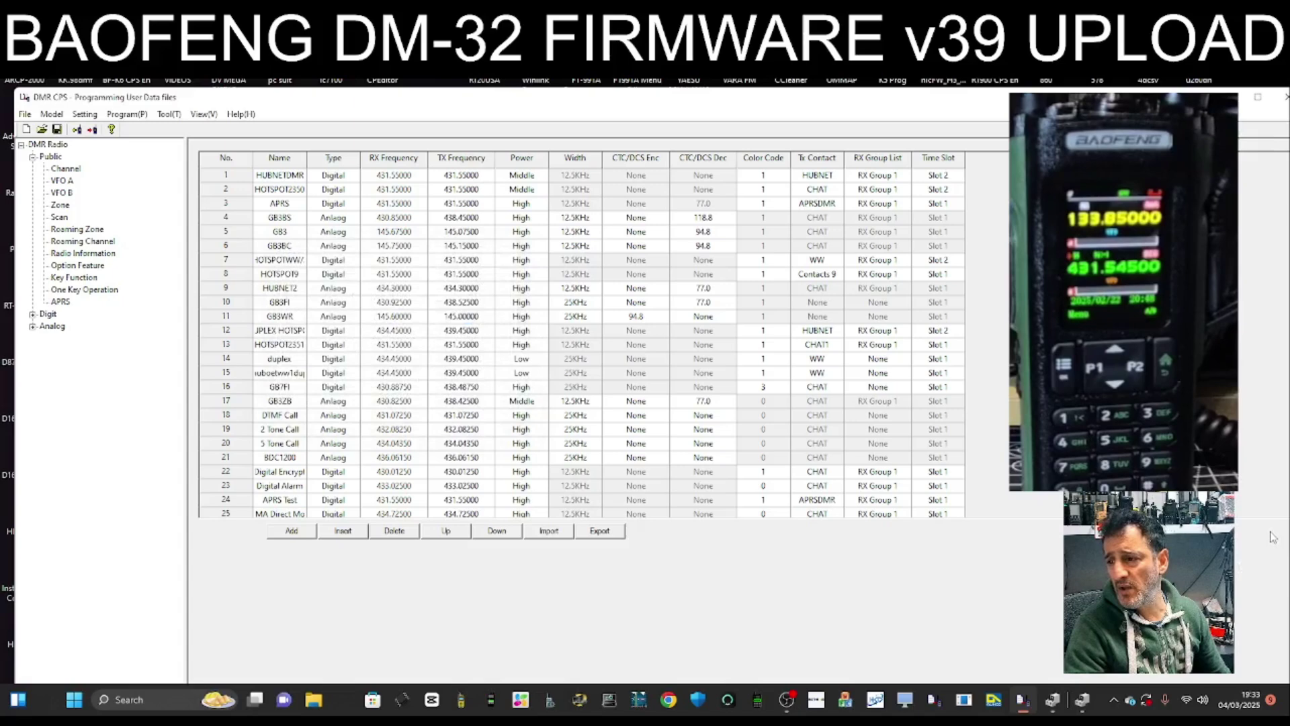
Read the DM-32's current channel data into DMR CPS and acknowledge the completion message.
click(137, 118)
click(138, 131)
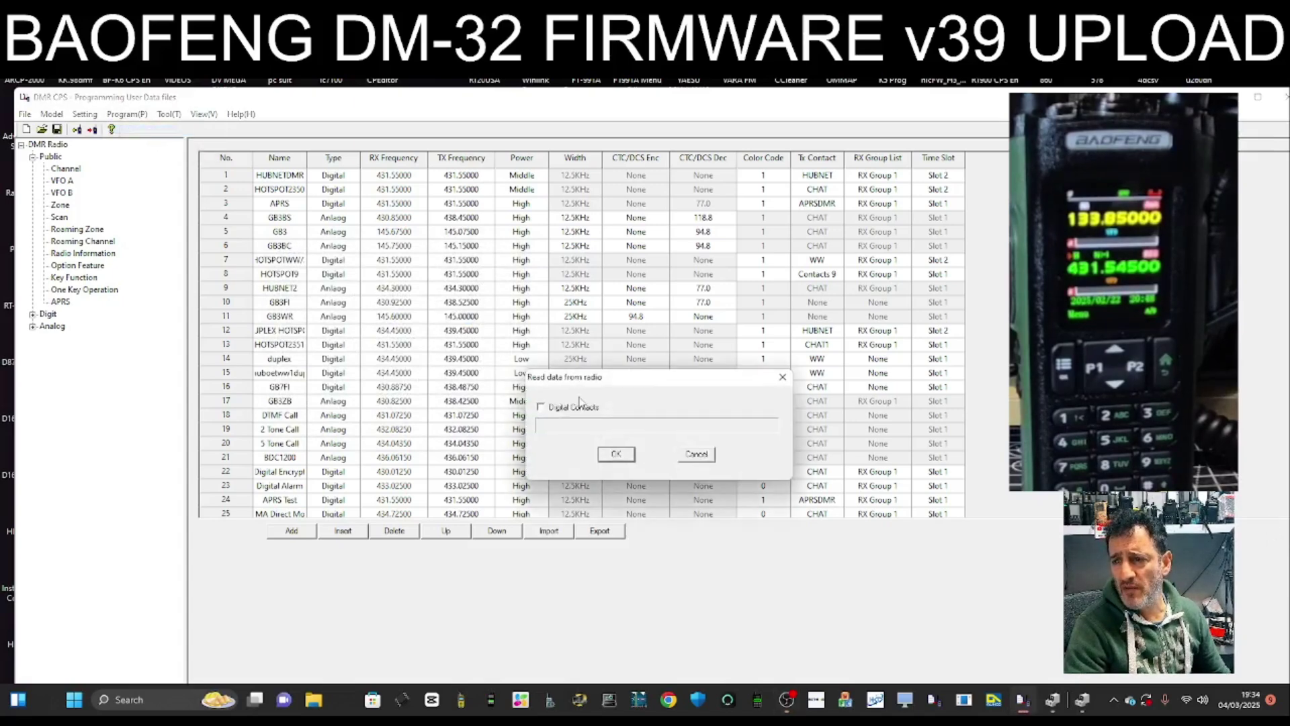
drag(621, 383, 368, 283)
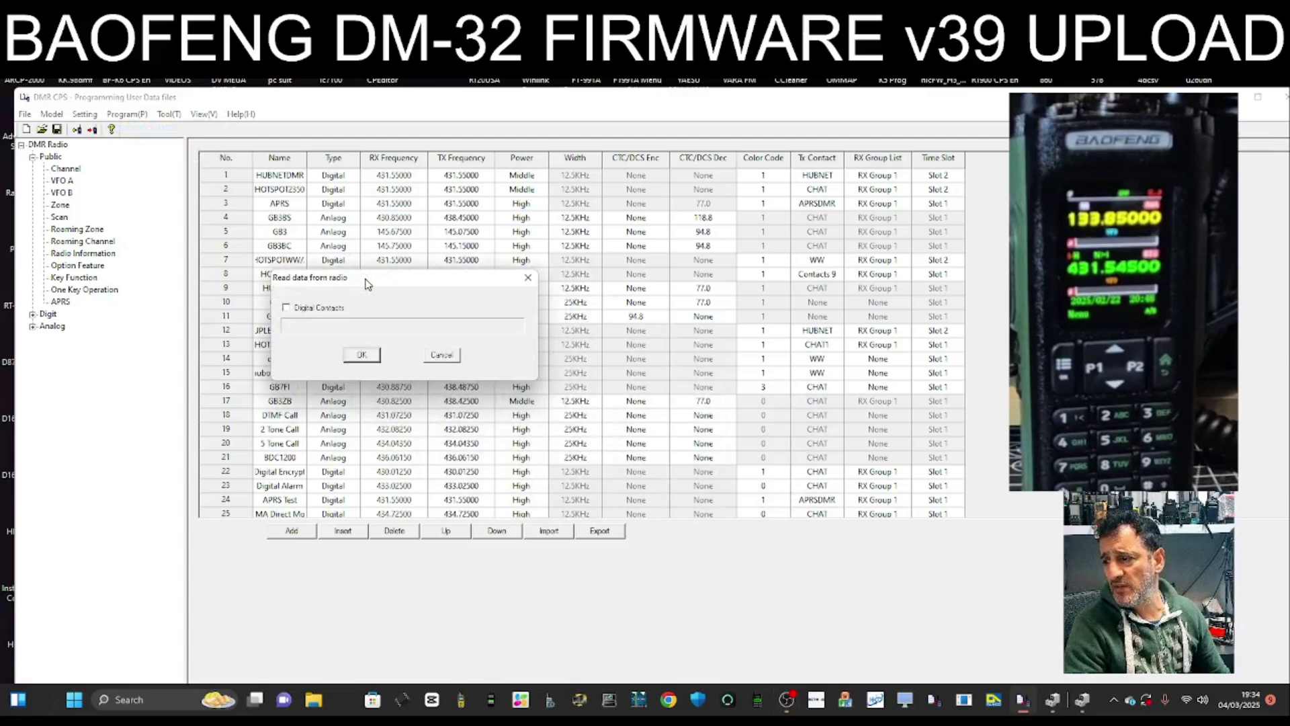
click(363, 356)
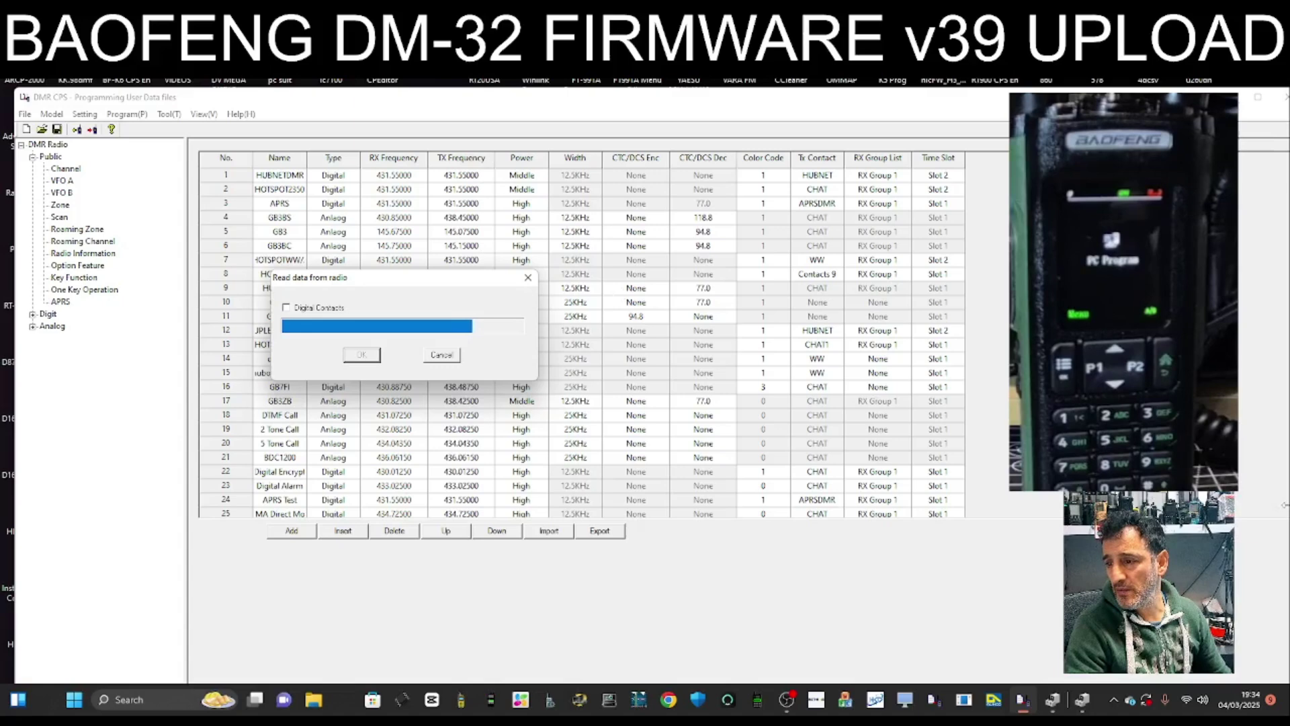
click(408, 354)
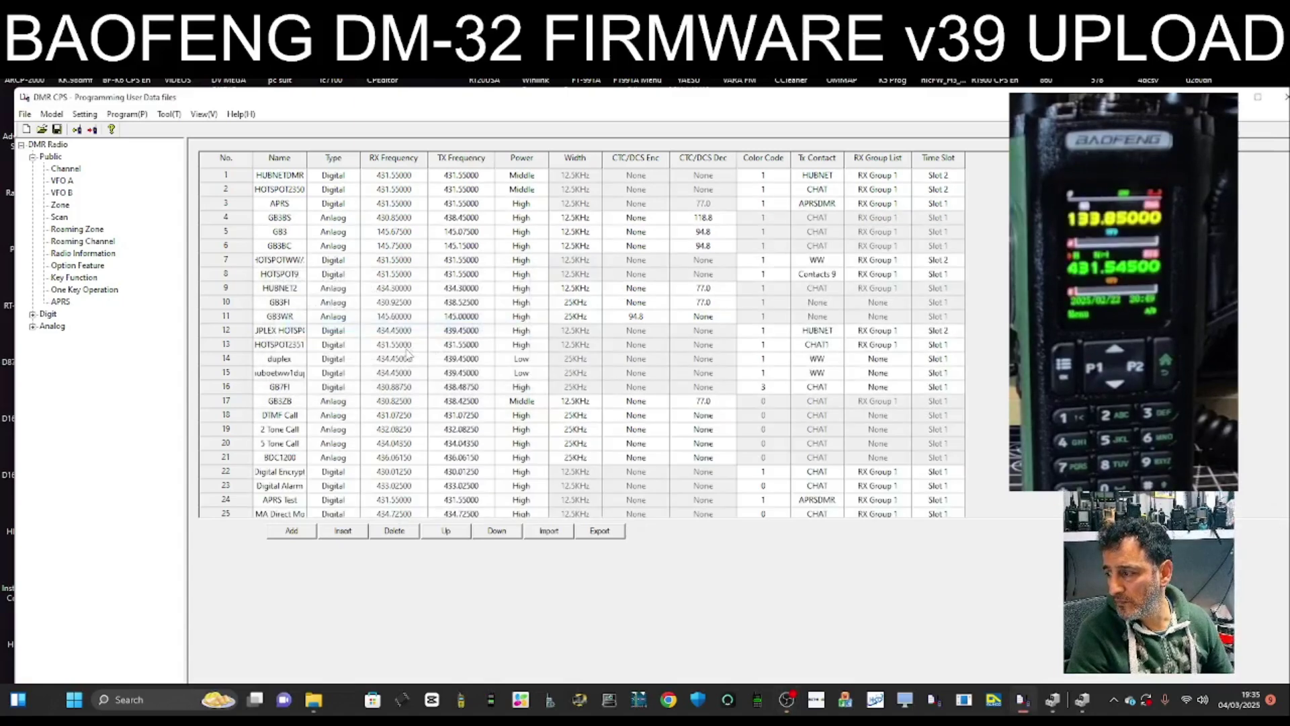
mouse_move(313, 699)
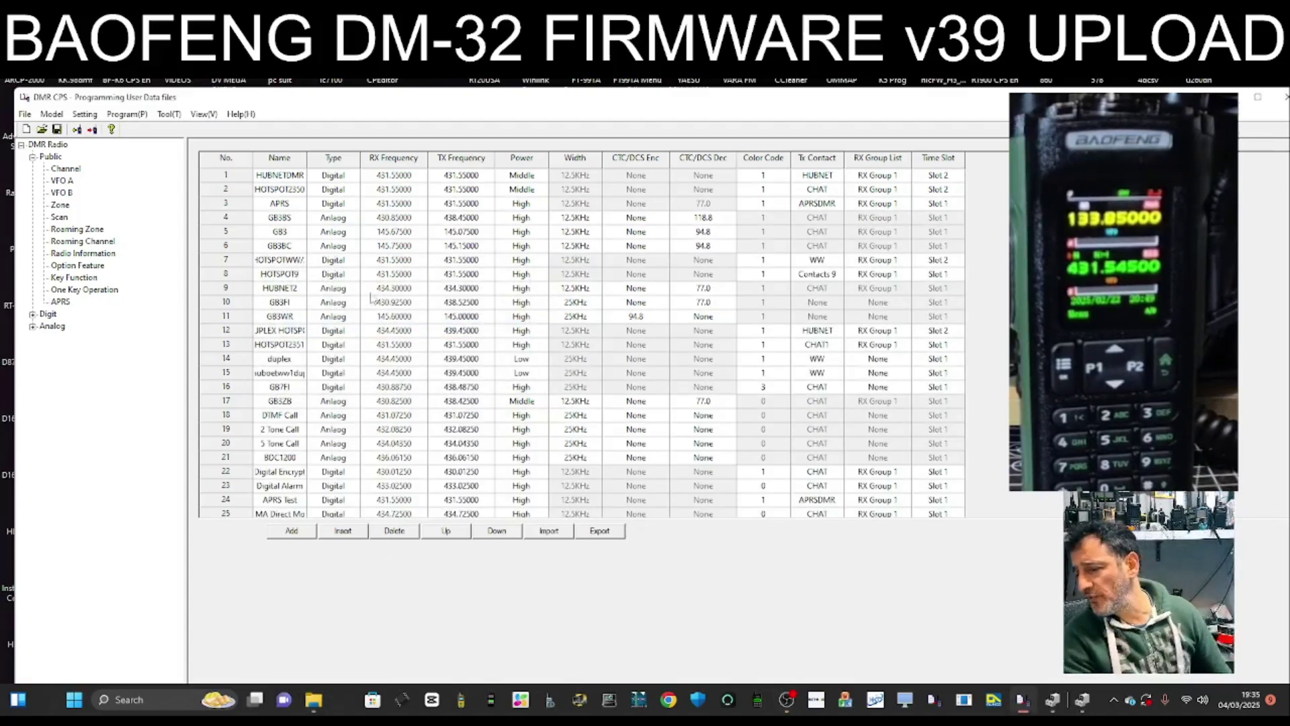
click(311, 709)
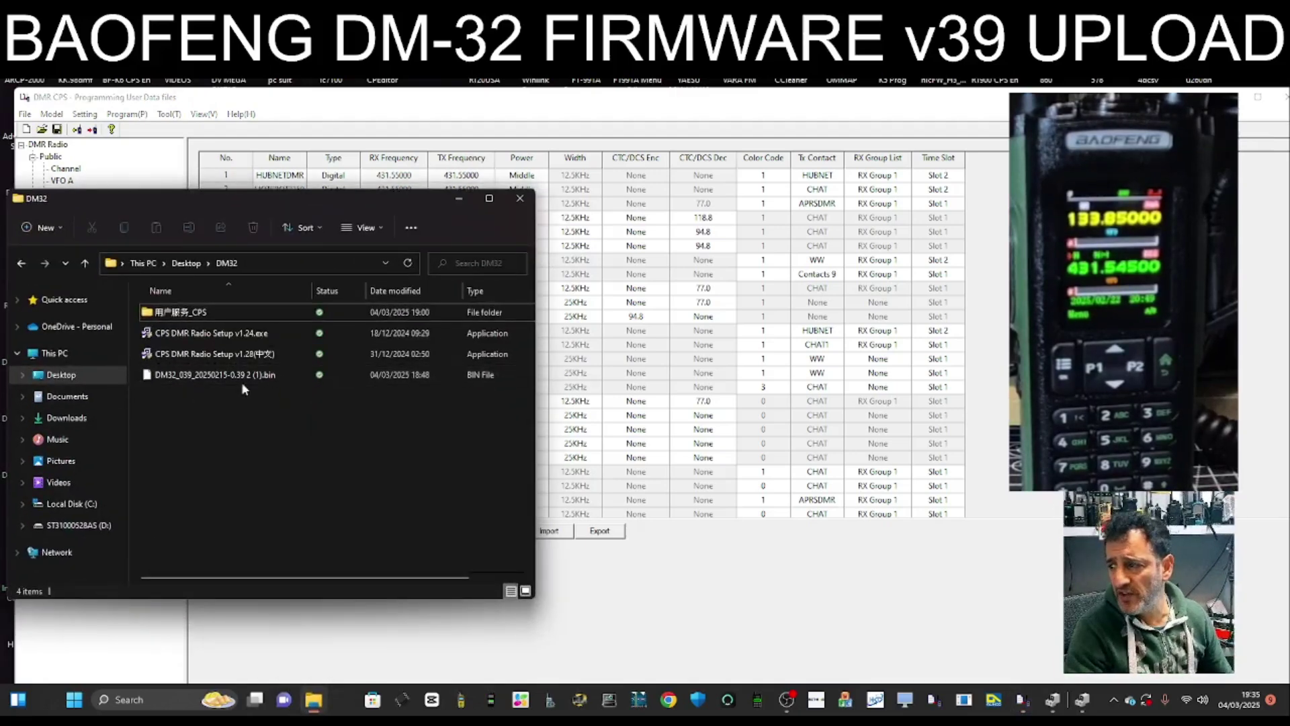
click(519, 201)
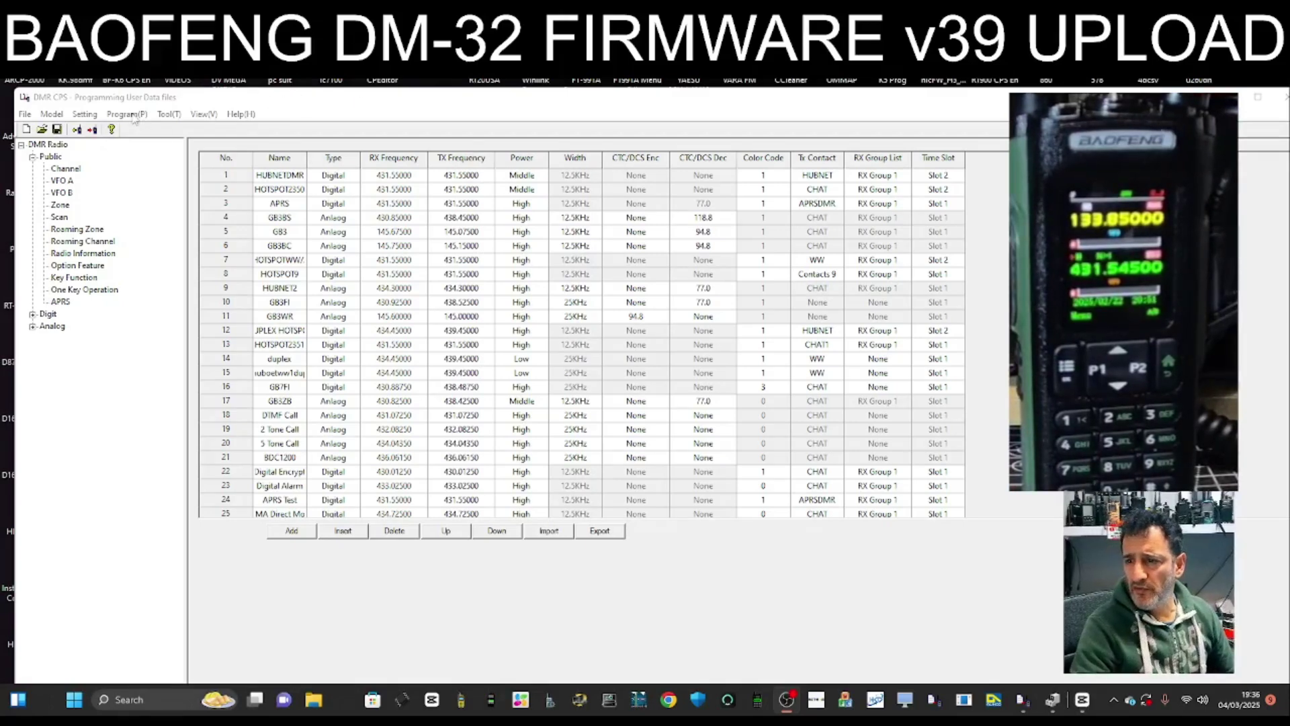
Open the Tool menu's Firmware Upgrade dialog and move it aside.
click(169, 114)
click(169, 115)
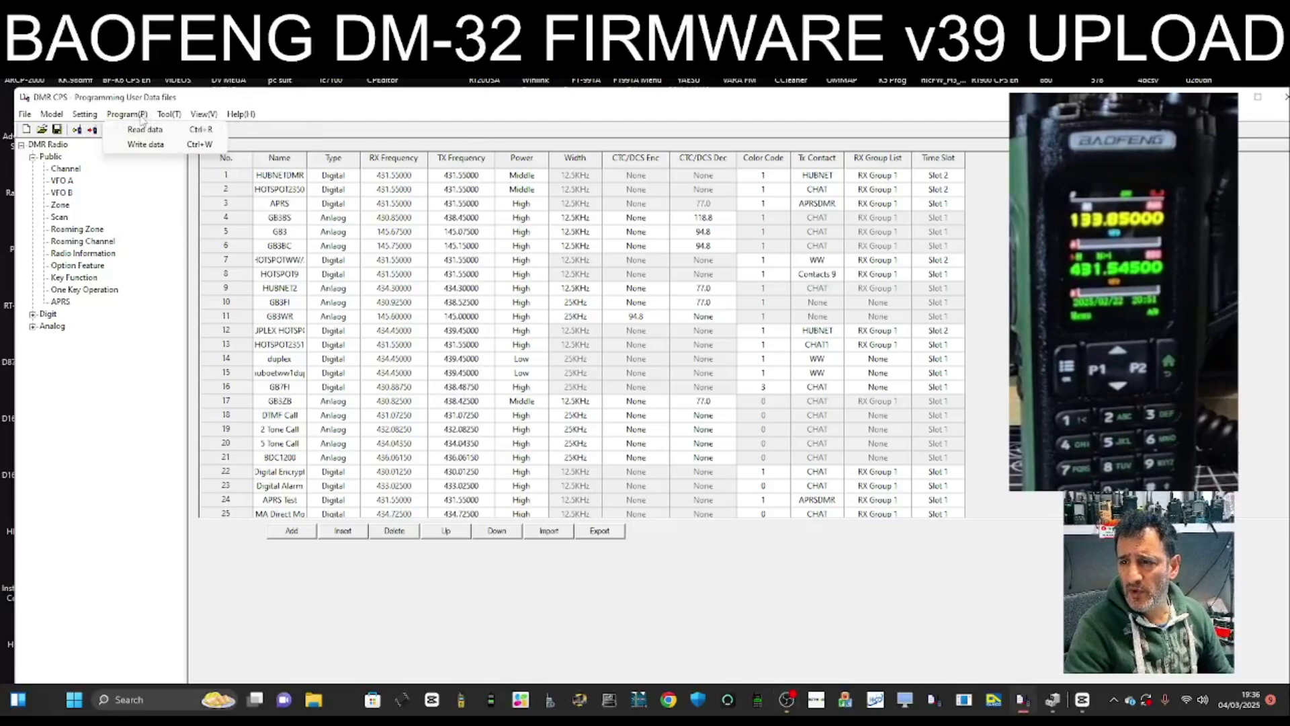
click(170, 114)
click(178, 131)
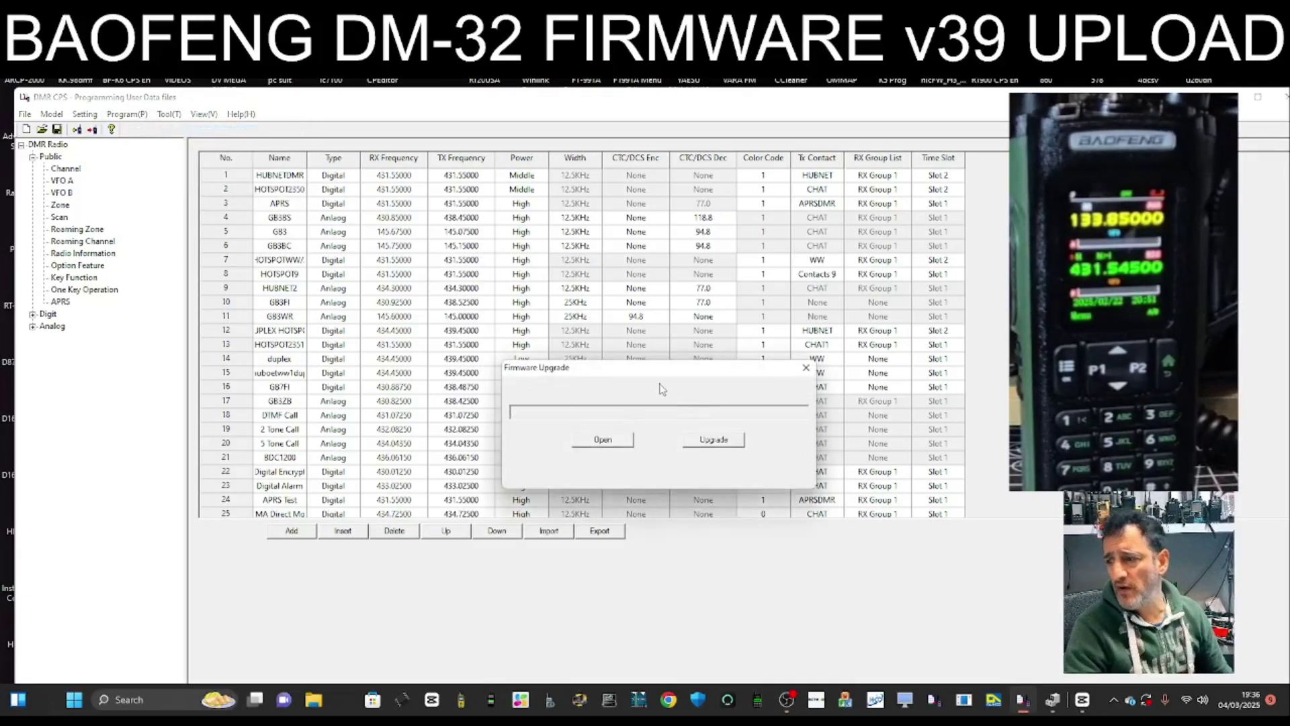
drag(648, 374, 454, 286)
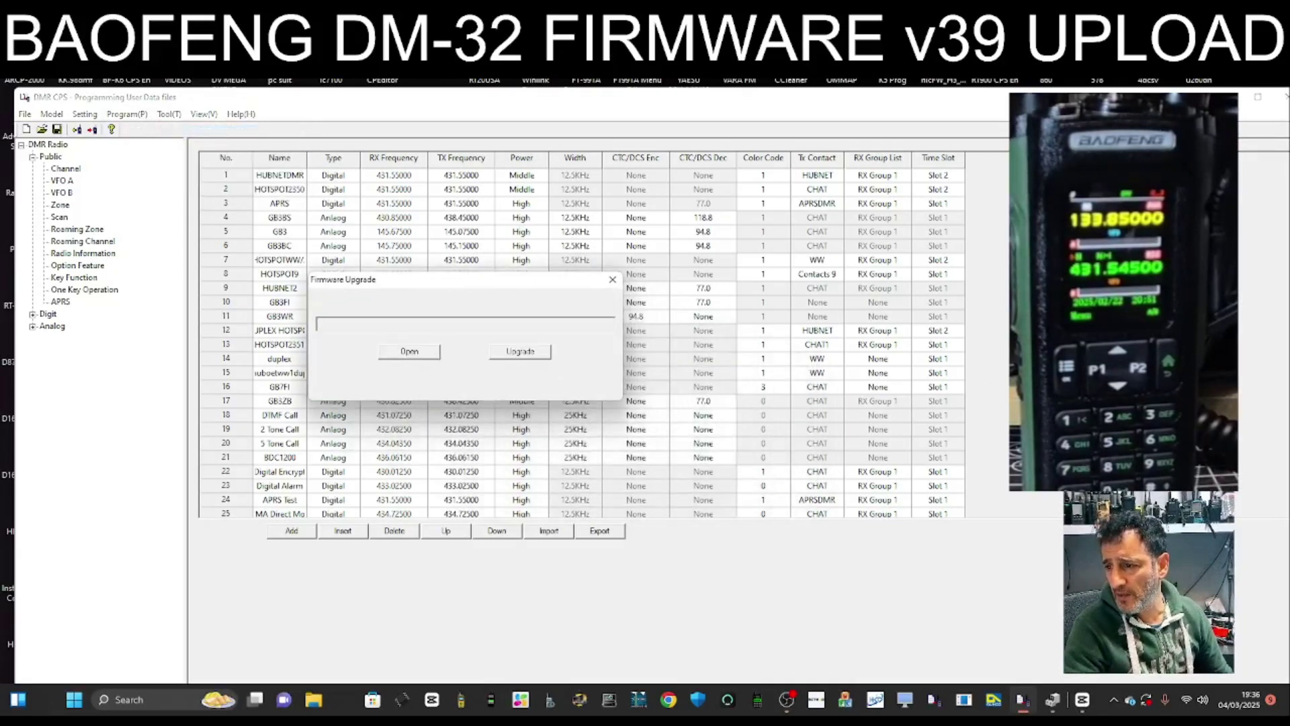
click(1250, 518)
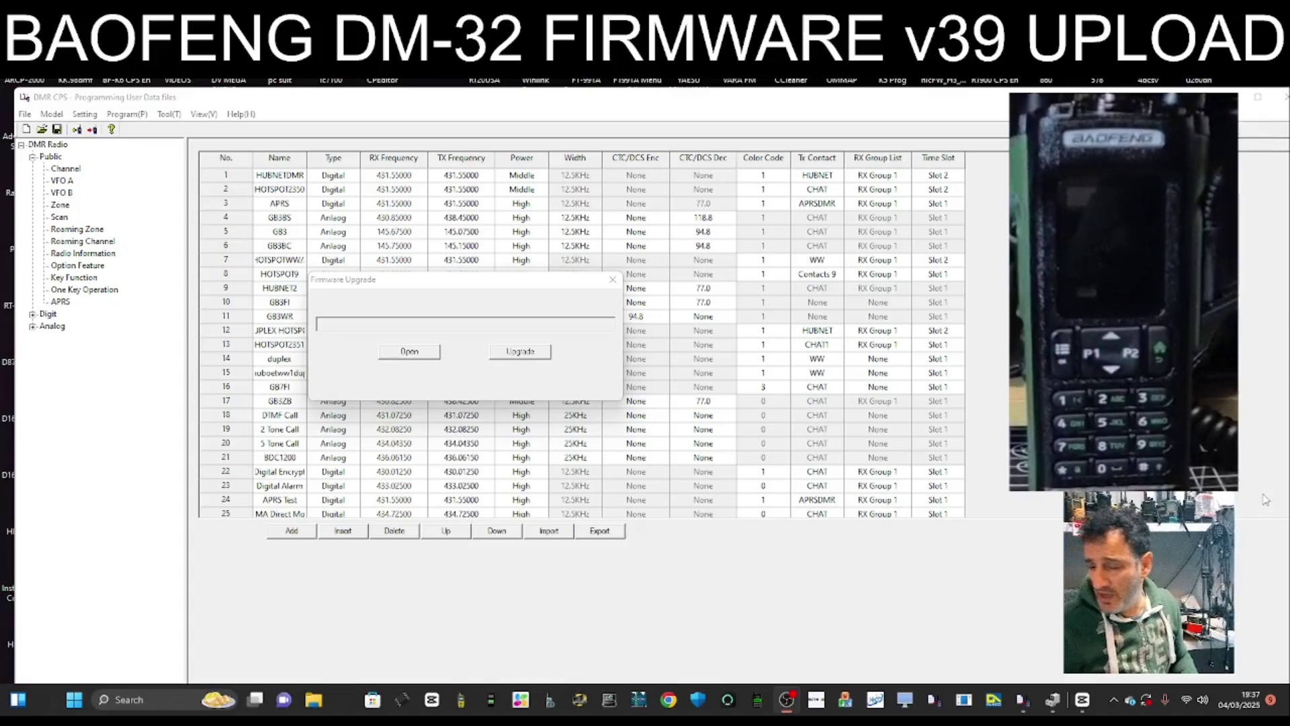
Try the firmware upgrade, dismiss the upgrade error, and close the Firmware Upgrade window.
click(526, 356)
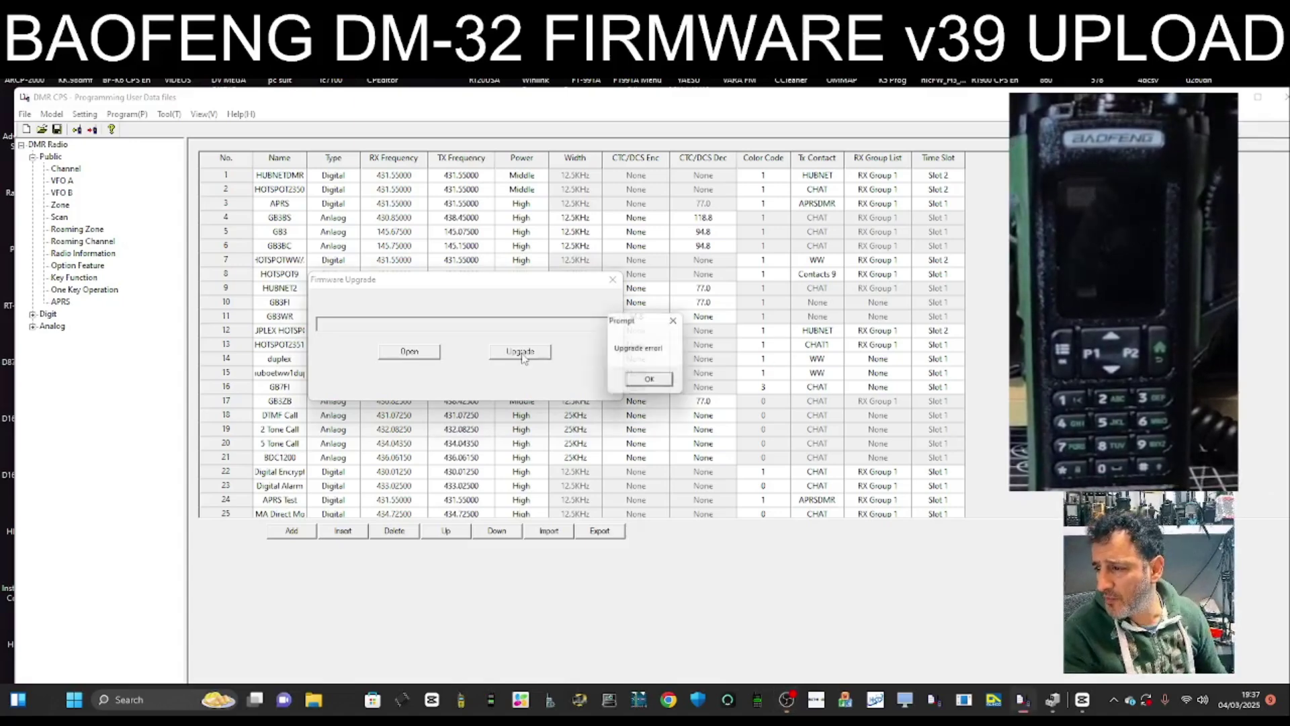
click(647, 383)
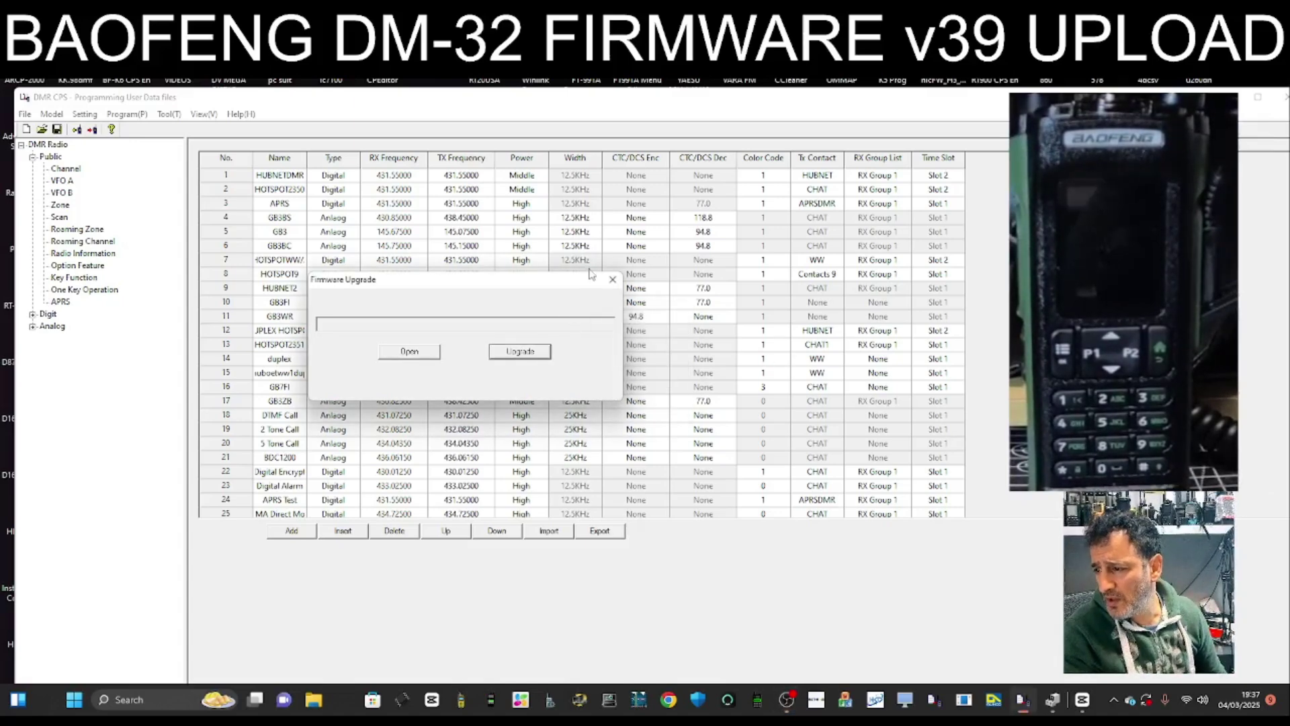
click(613, 281)
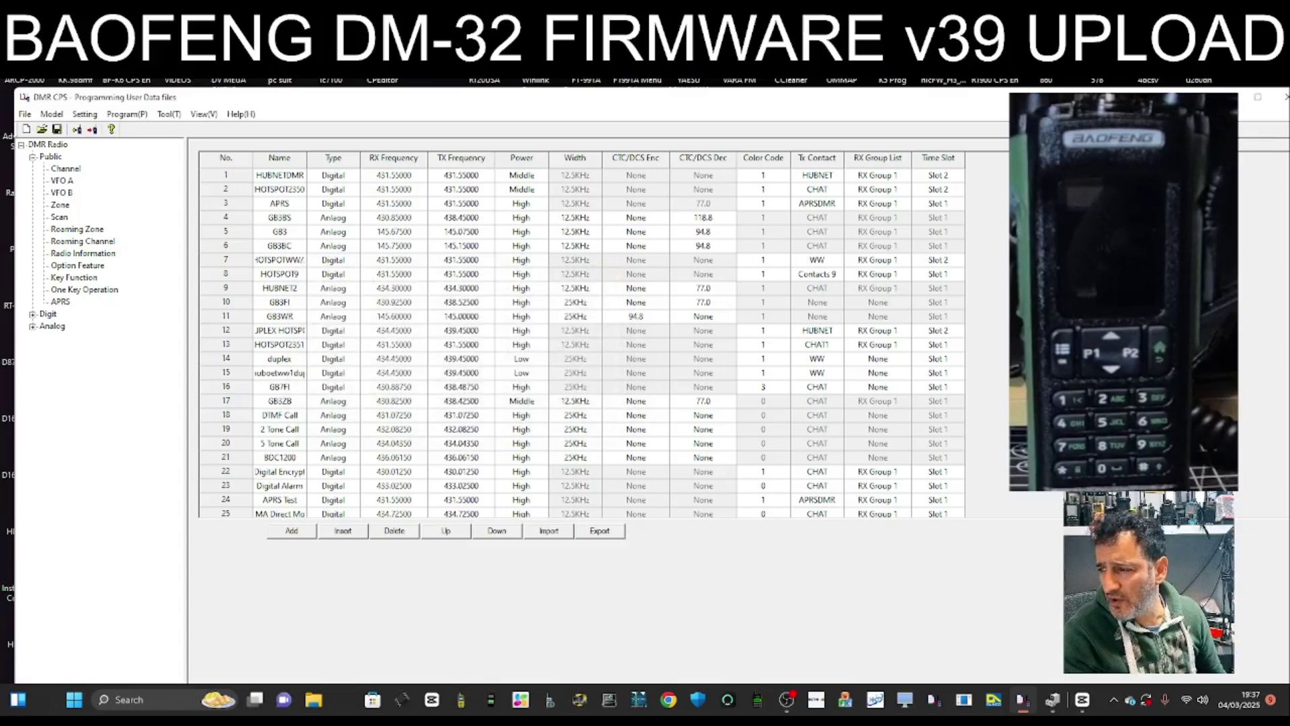
click(127, 114)
click(124, 120)
click(169, 114)
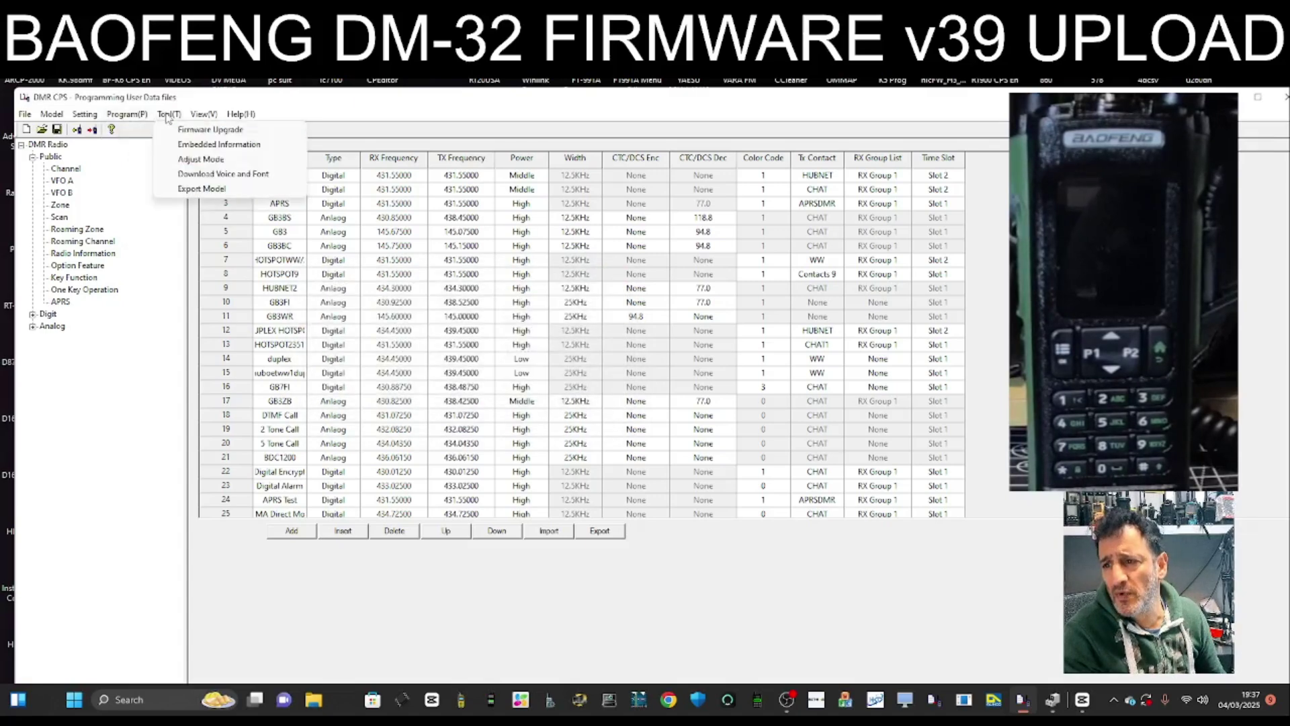
click(188, 129)
drag(655, 369, 431, 284)
click(581, 283)
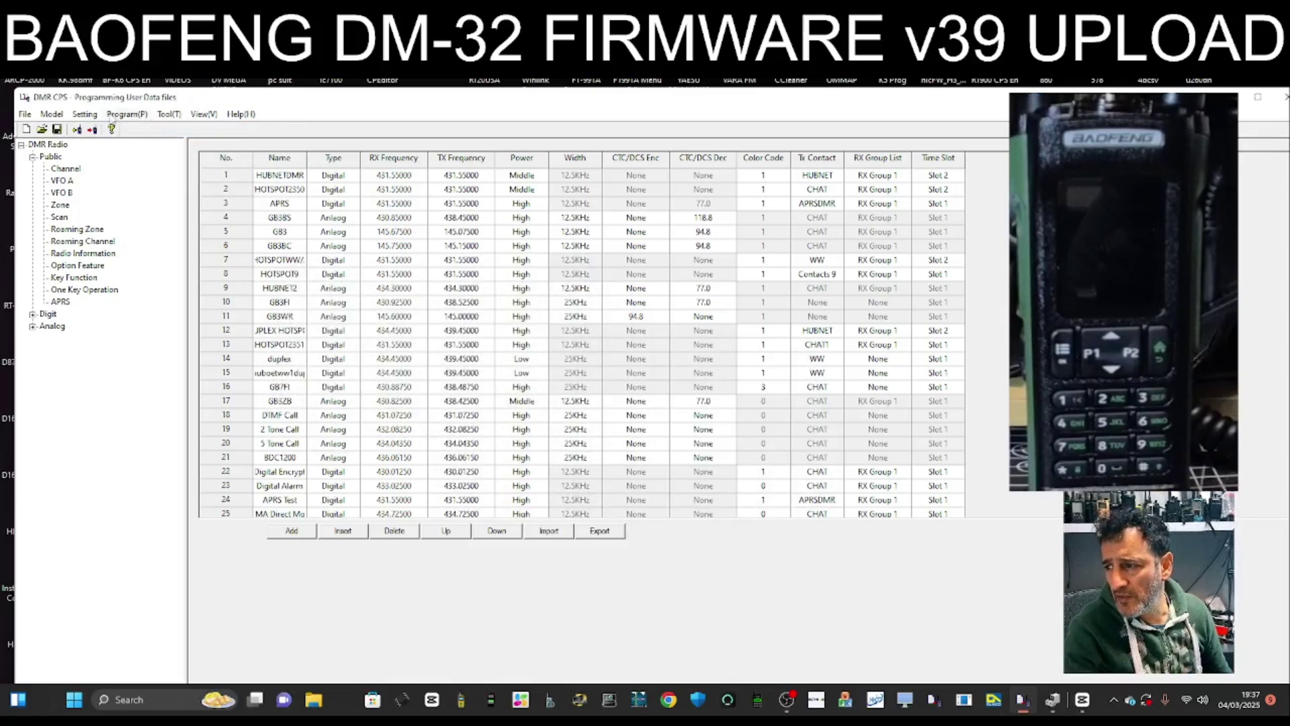
Change the COM Setting connection type from COM to USB and confirm.
click(85, 114)
click(113, 129)
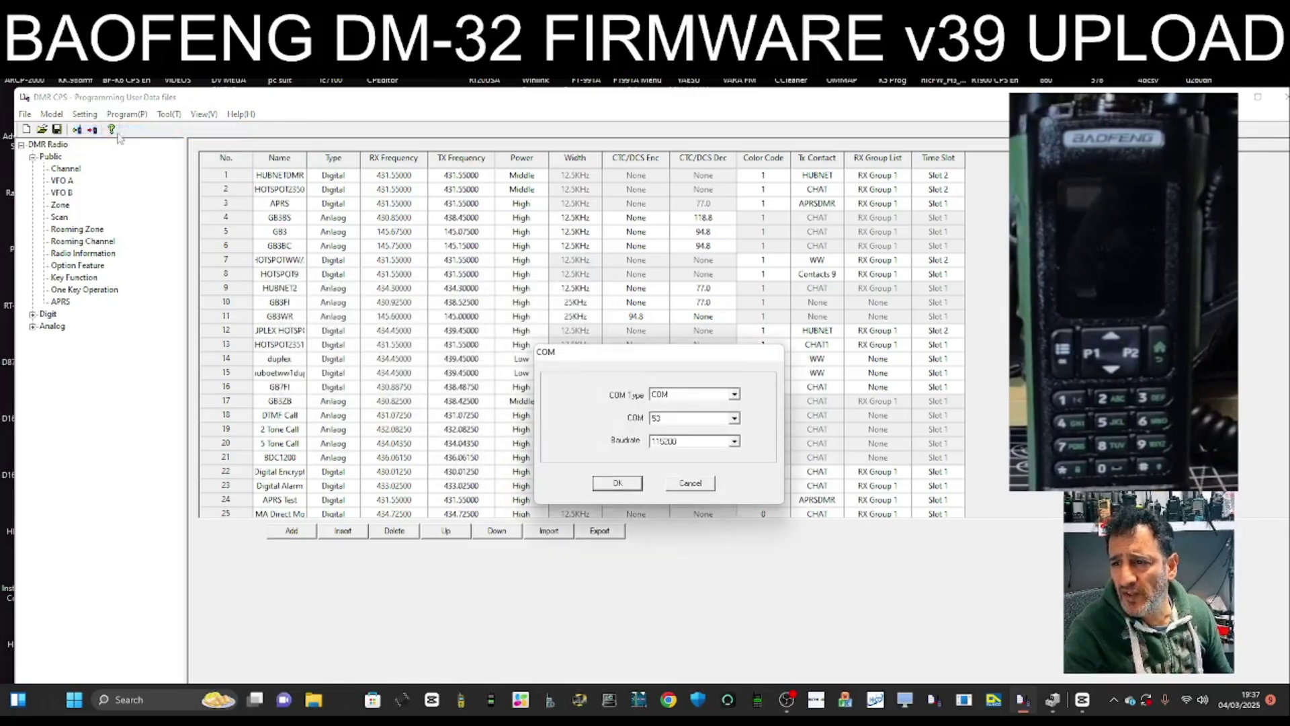
drag(683, 363, 347, 238)
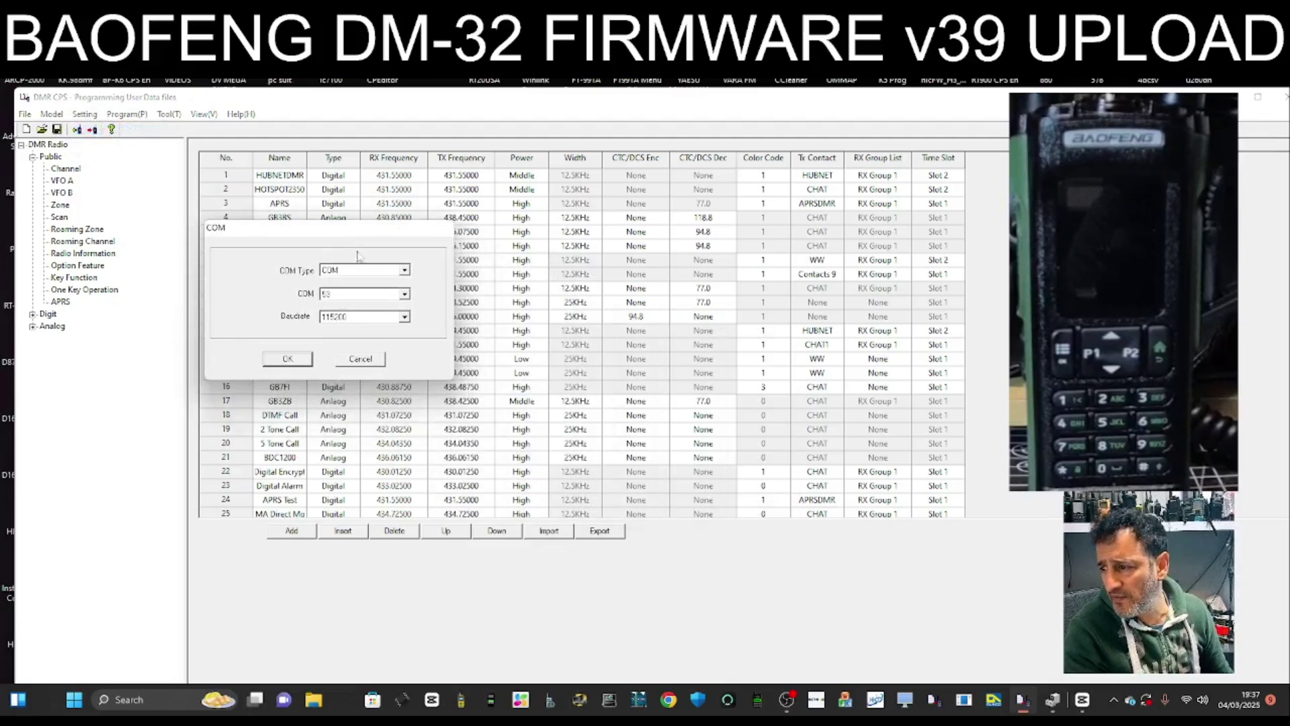
click(404, 295)
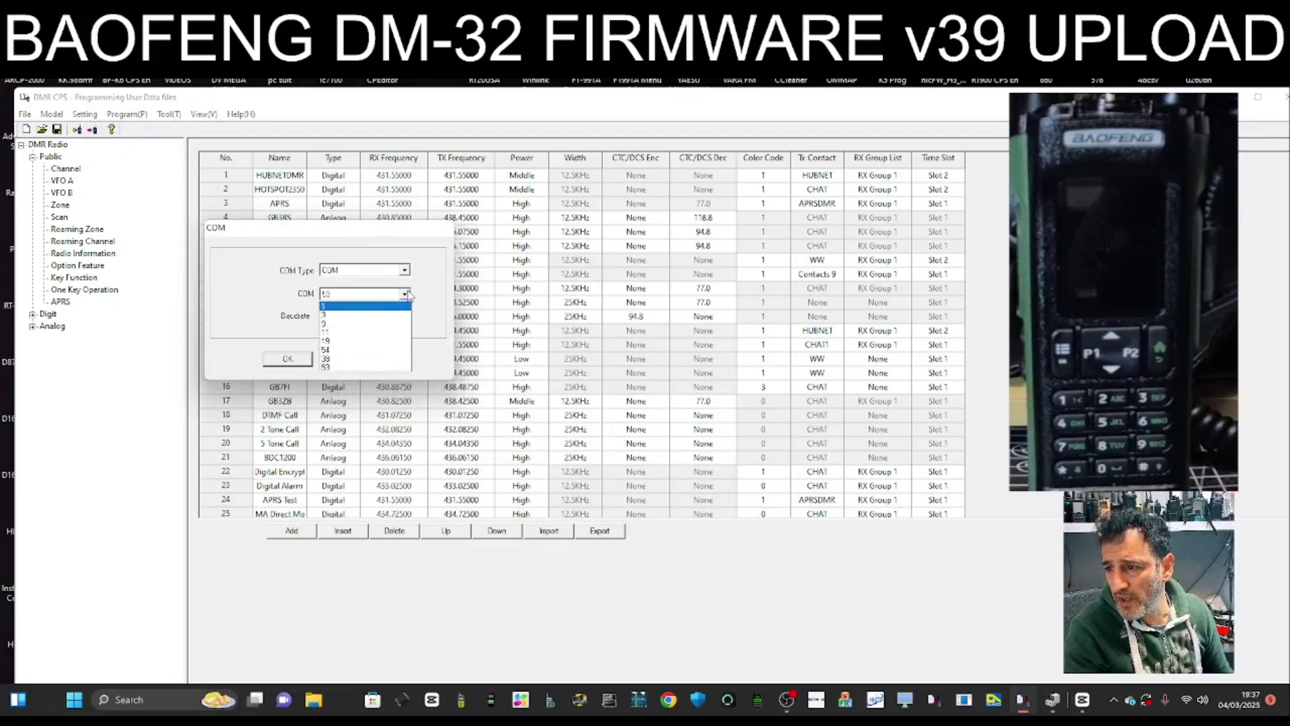
click(404, 296)
click(404, 270)
click(385, 291)
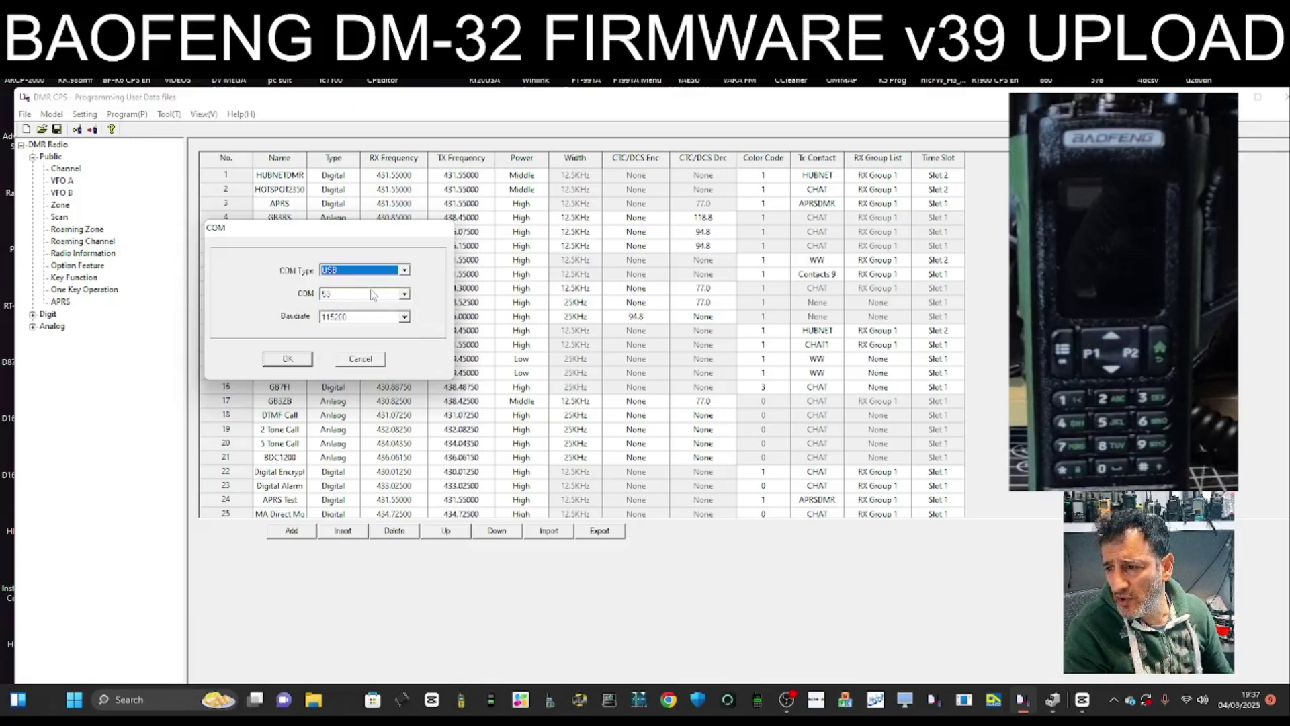
click(284, 360)
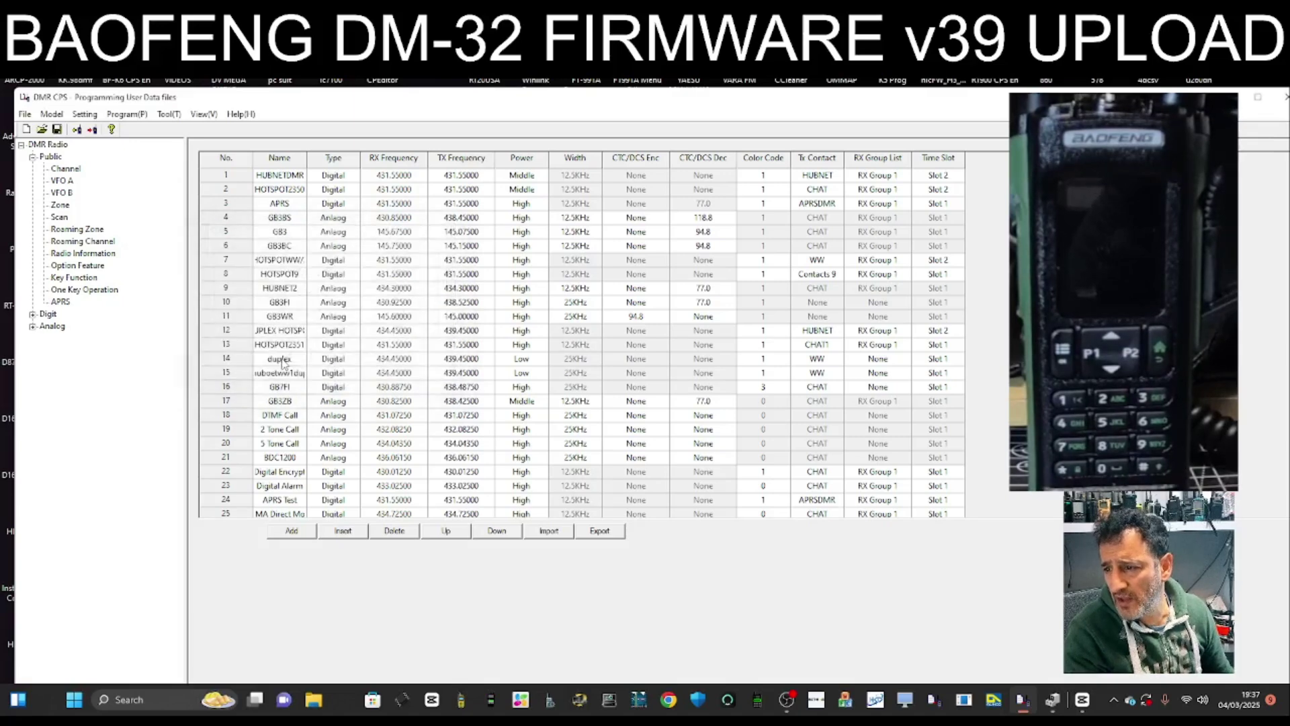
In Firmware Upgrade, load the DM32_039 .bin file from the Desktop's DM32 folder.
click(131, 116)
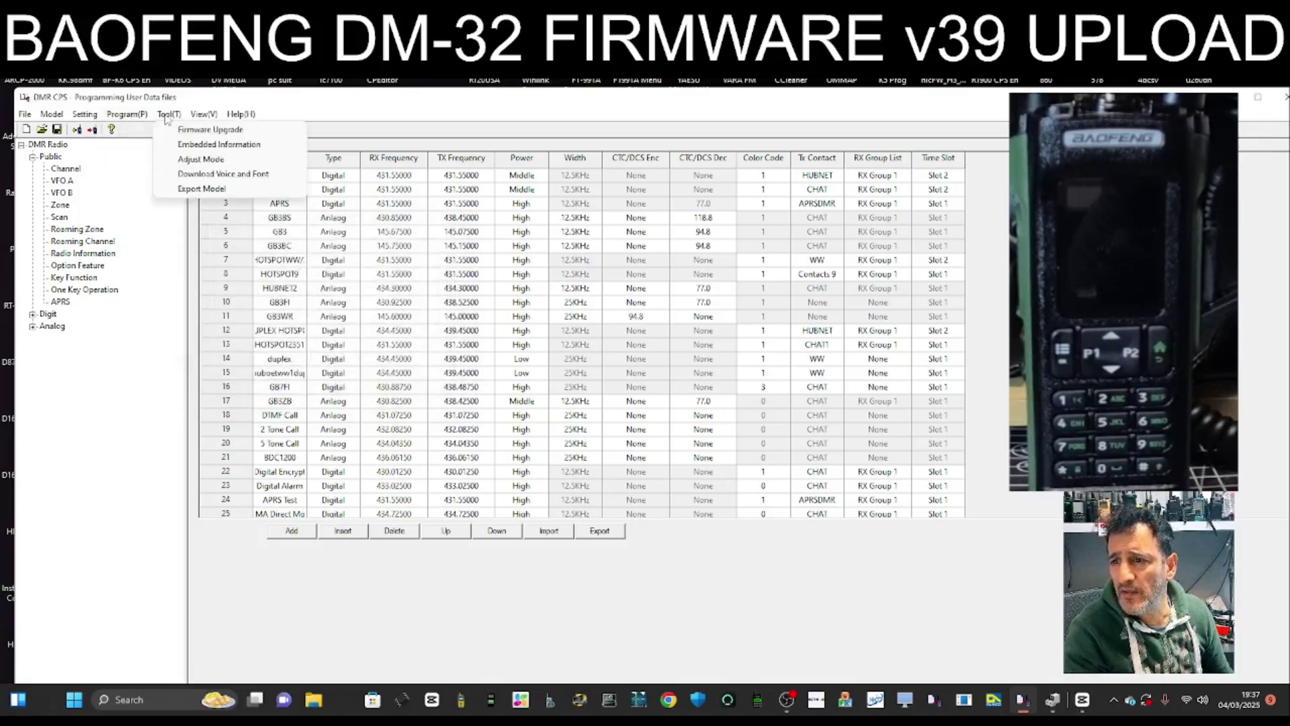
click(194, 129)
drag(605, 376, 371, 289)
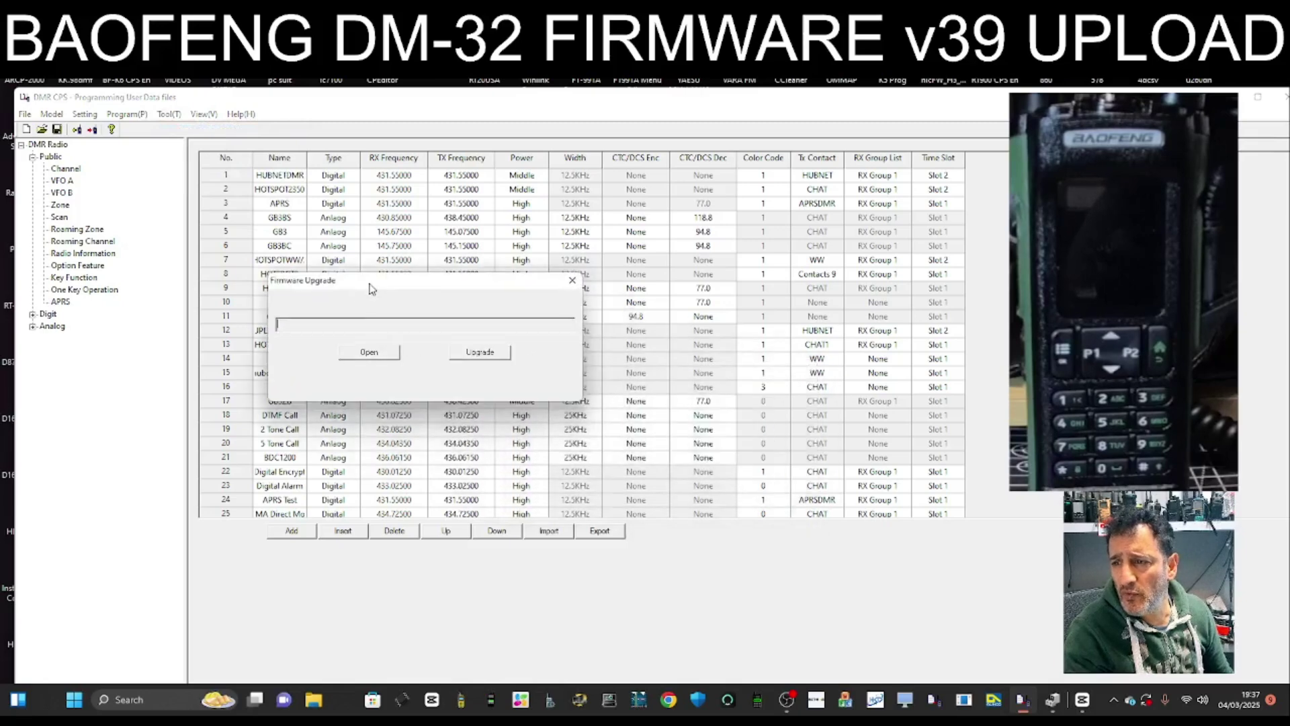
click(361, 351)
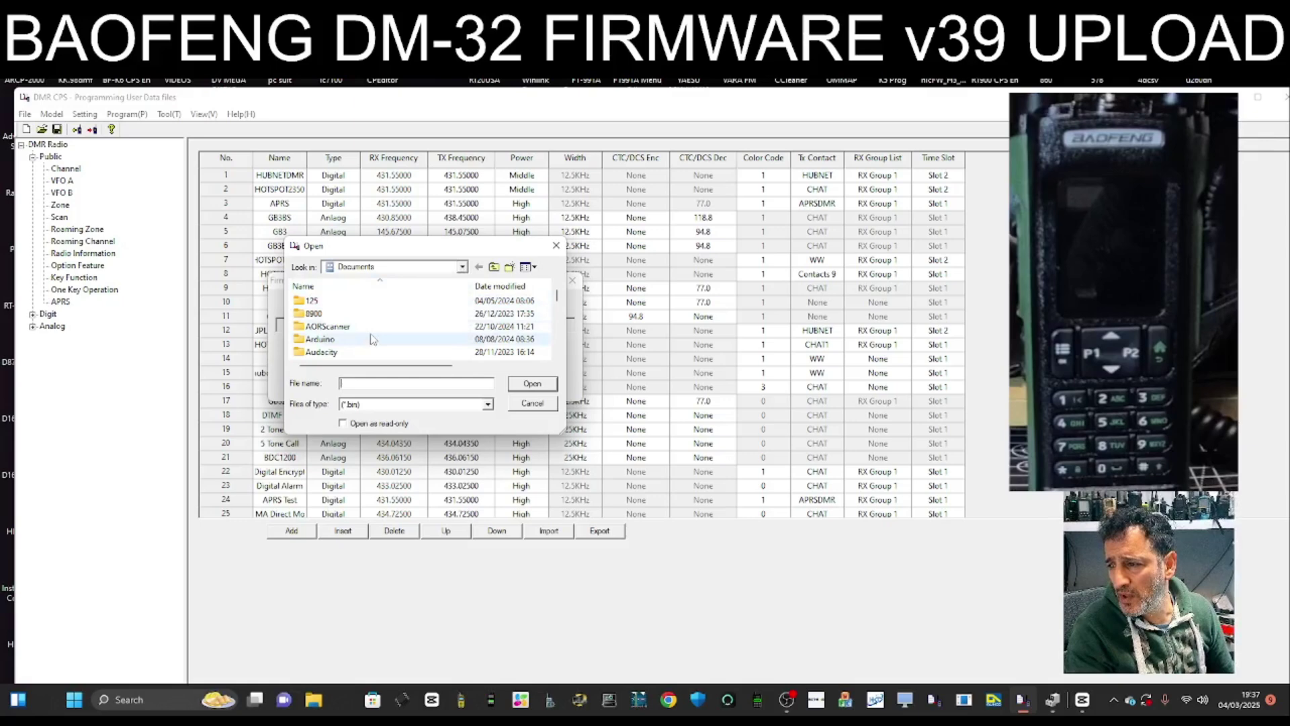
click(462, 268)
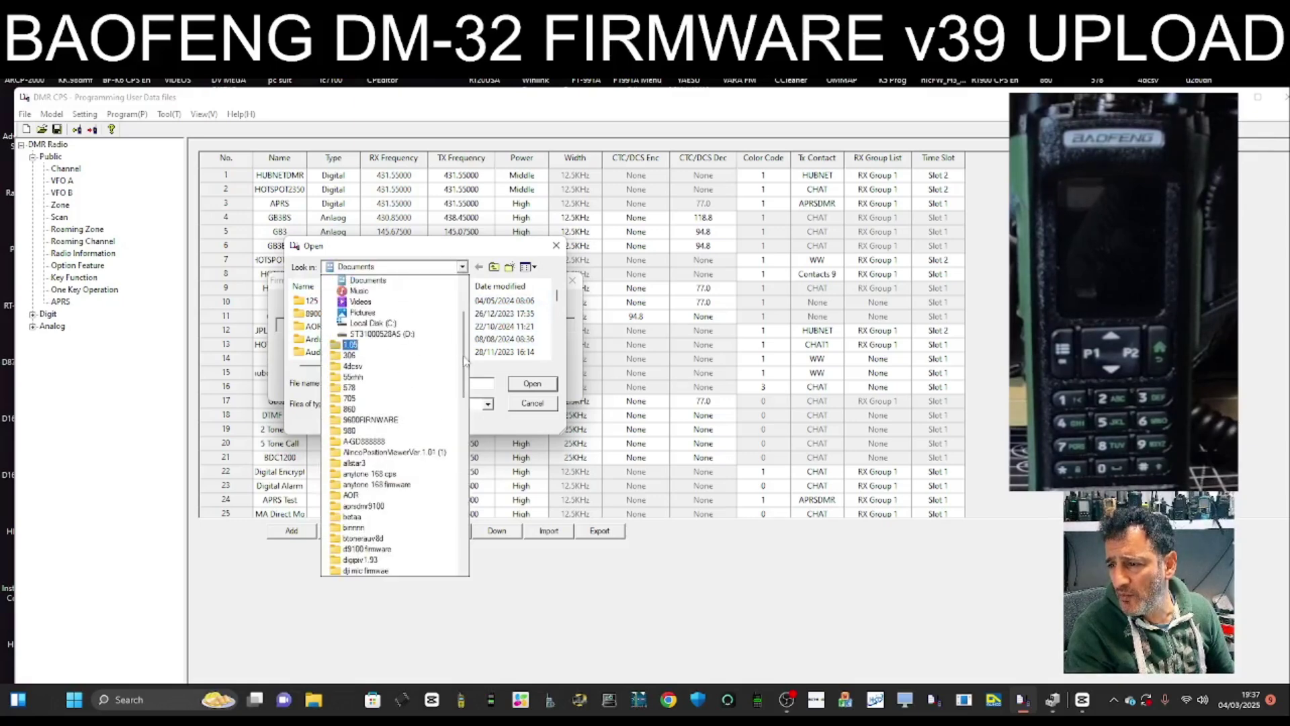
scroll(464, 361, up, 3)
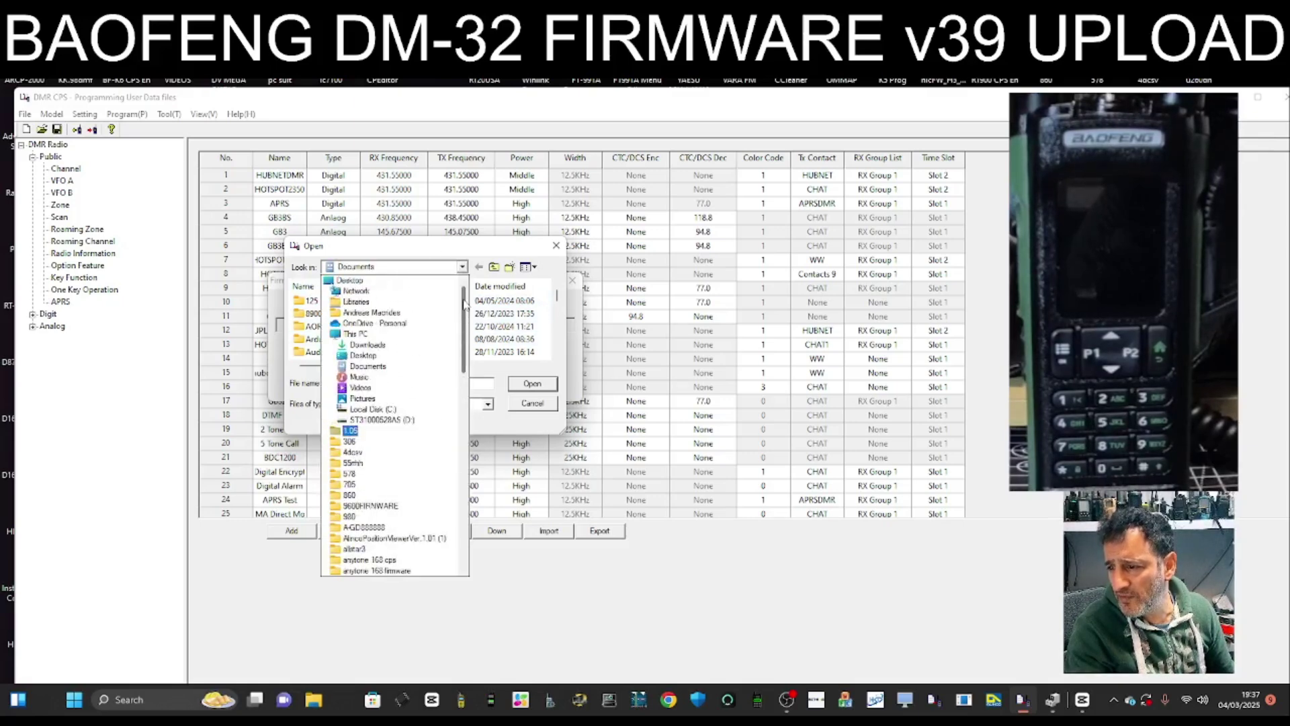
click(371, 284)
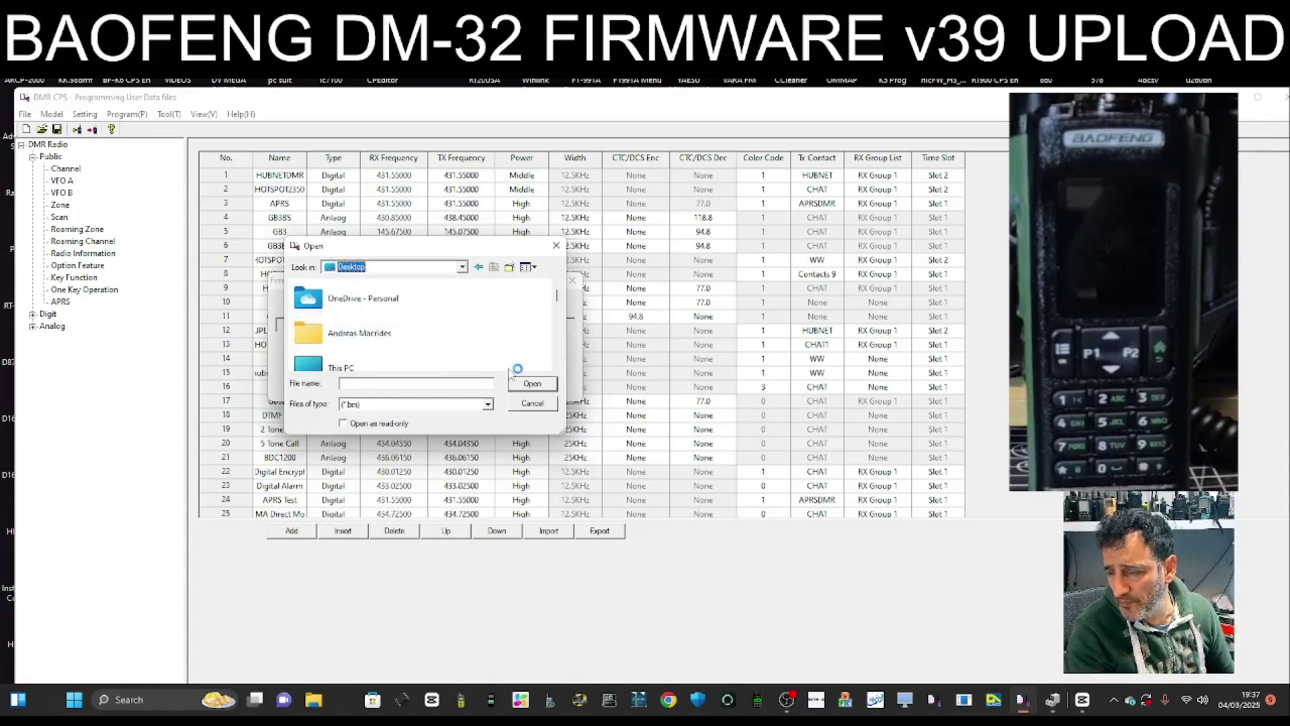
scroll(394, 333, down, 2)
scroll(394, 334, down, 4)
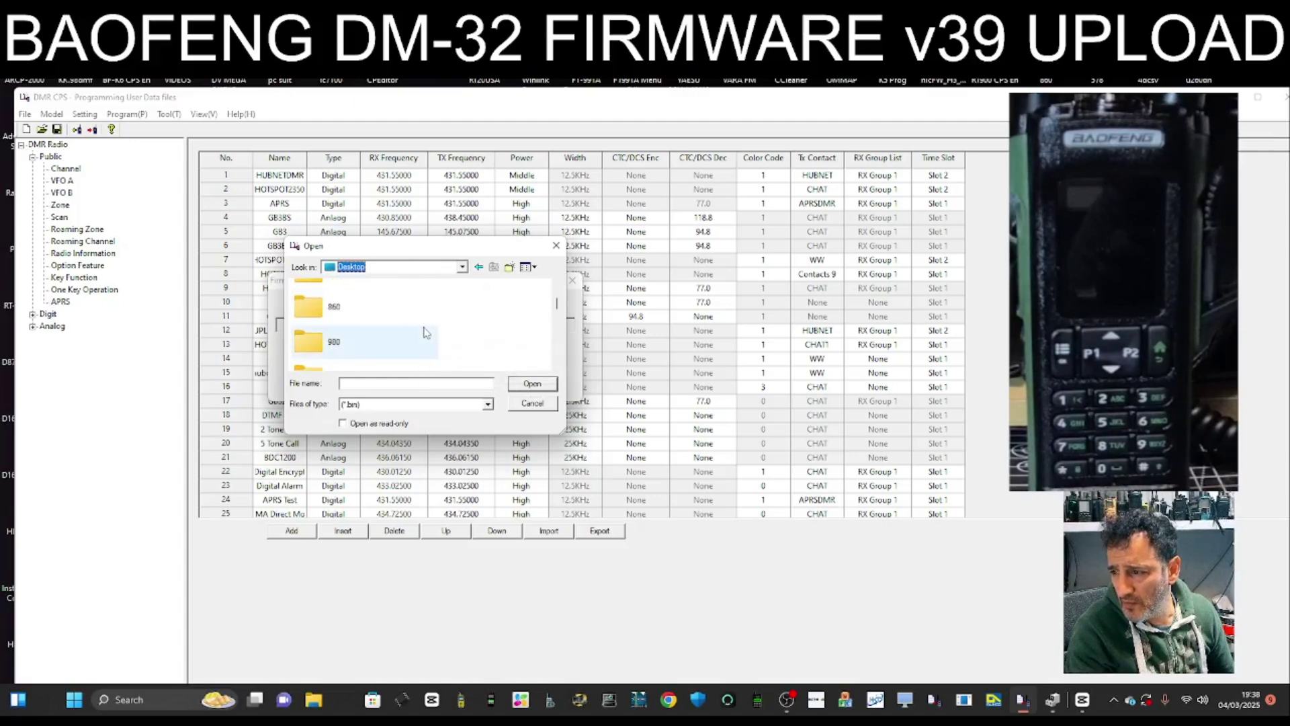
scroll(440, 328, down, 3)
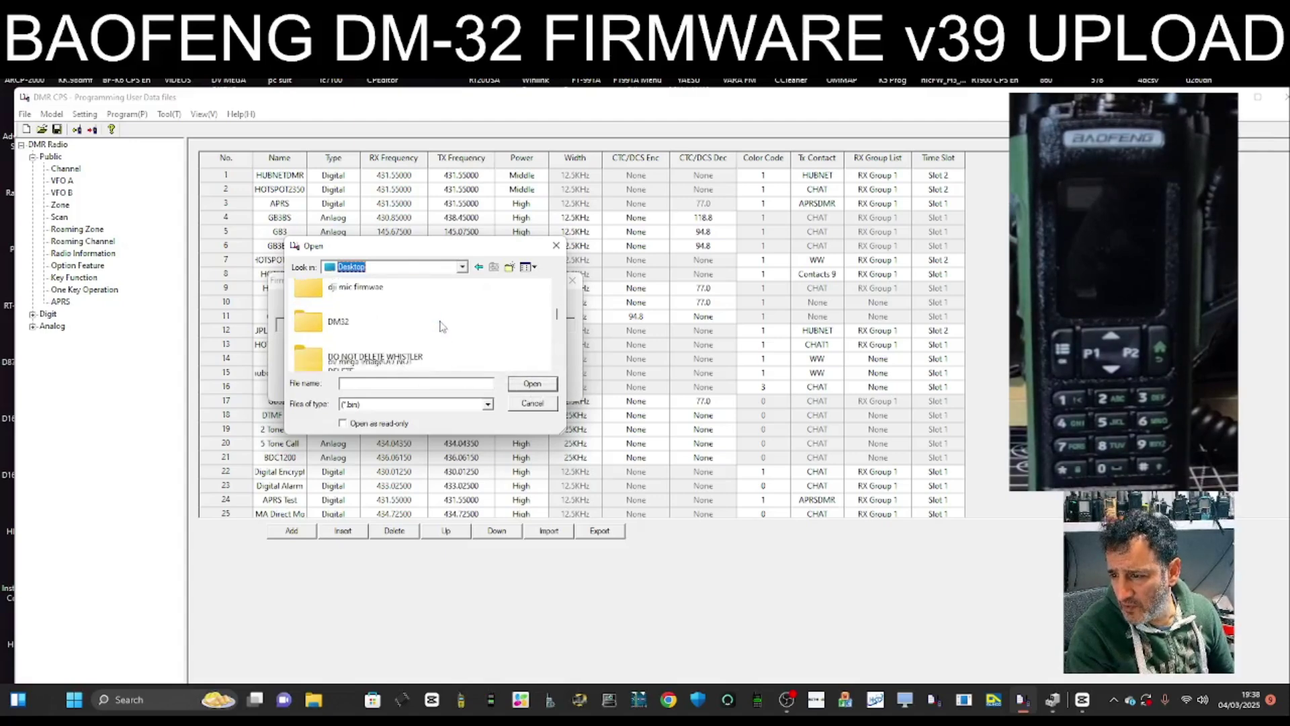
double_click(364, 322)
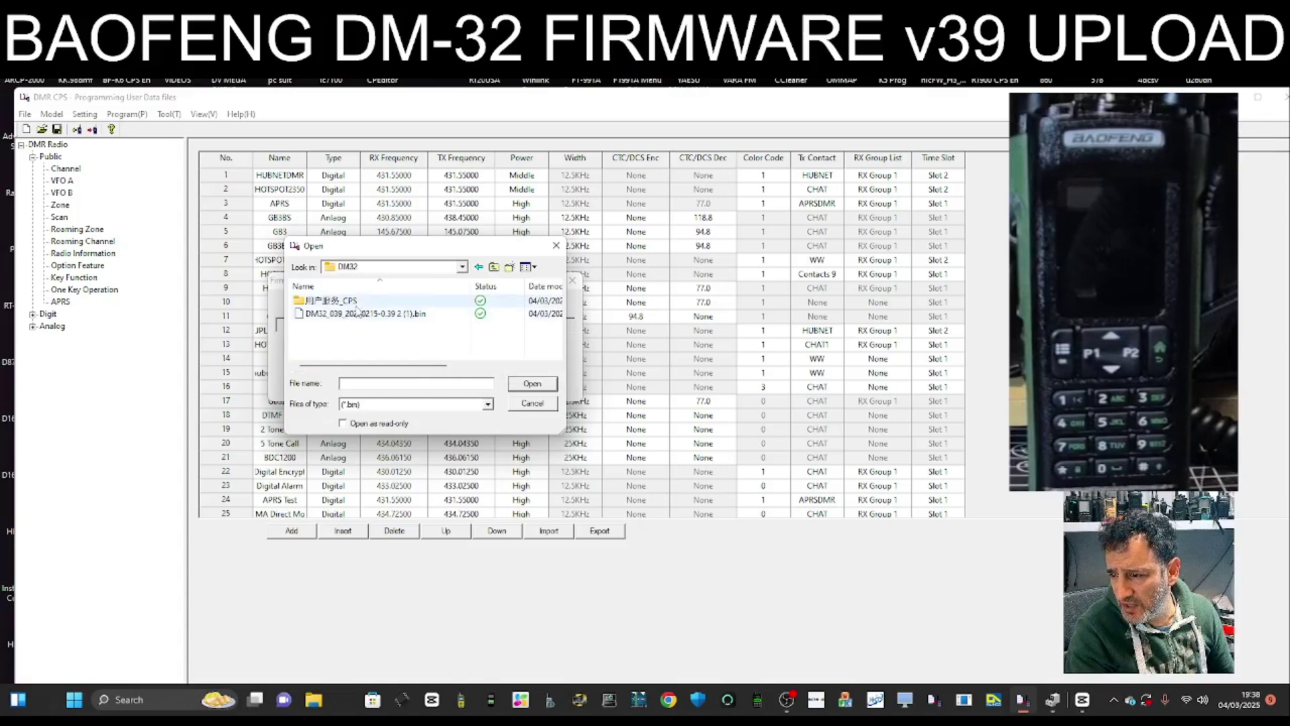
double_click(359, 314)
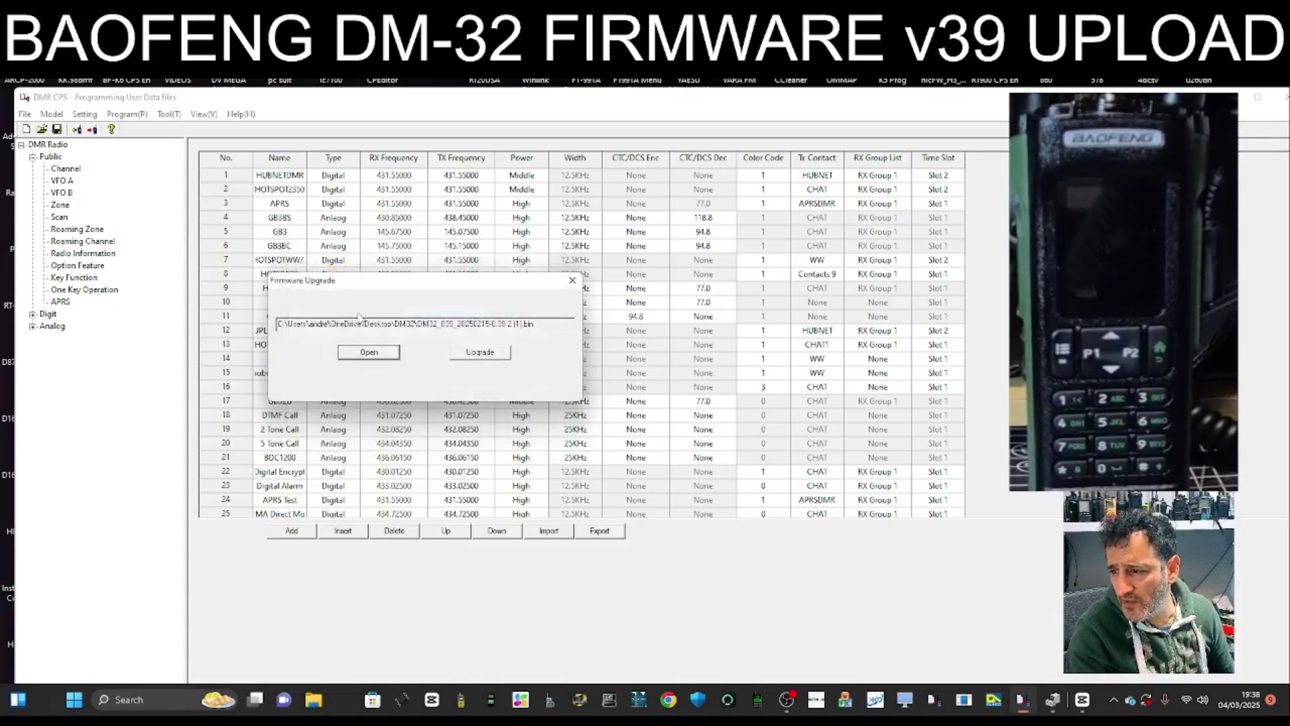
Start flashing the loaded DM32_039 firmware onto the radio with Upgrade.
click(486, 359)
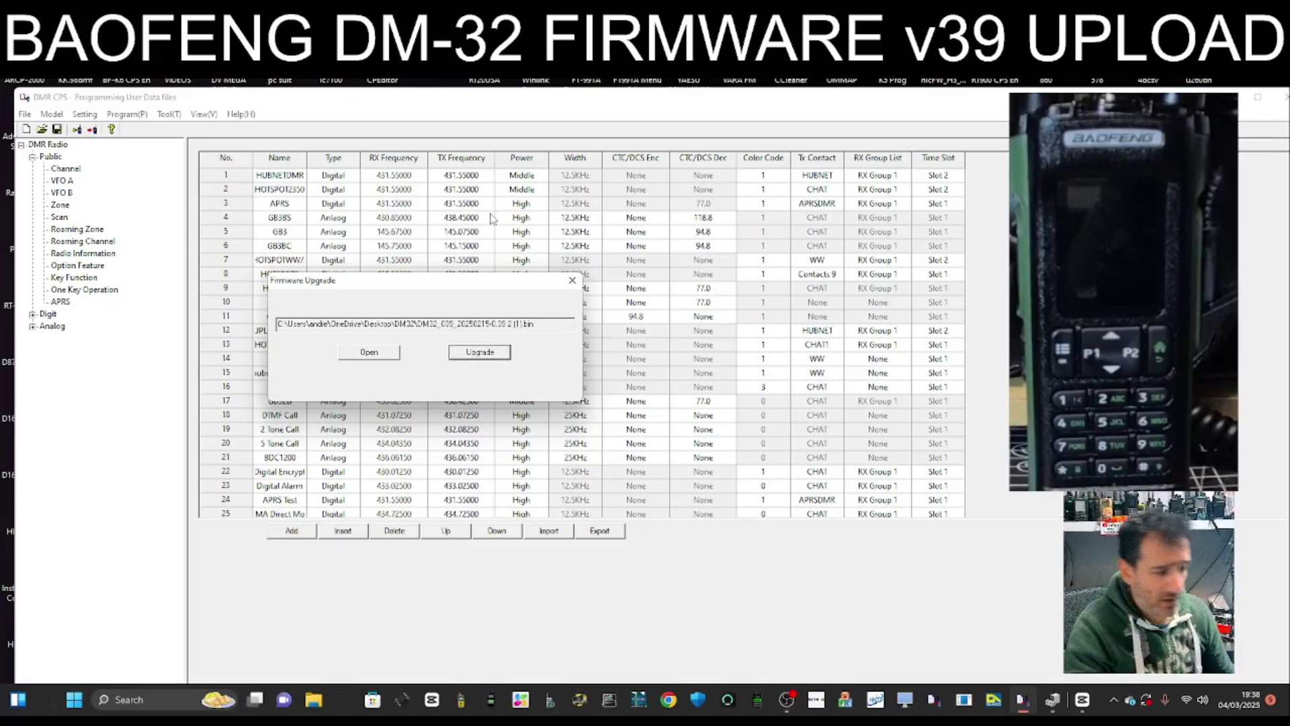
click(479, 352)
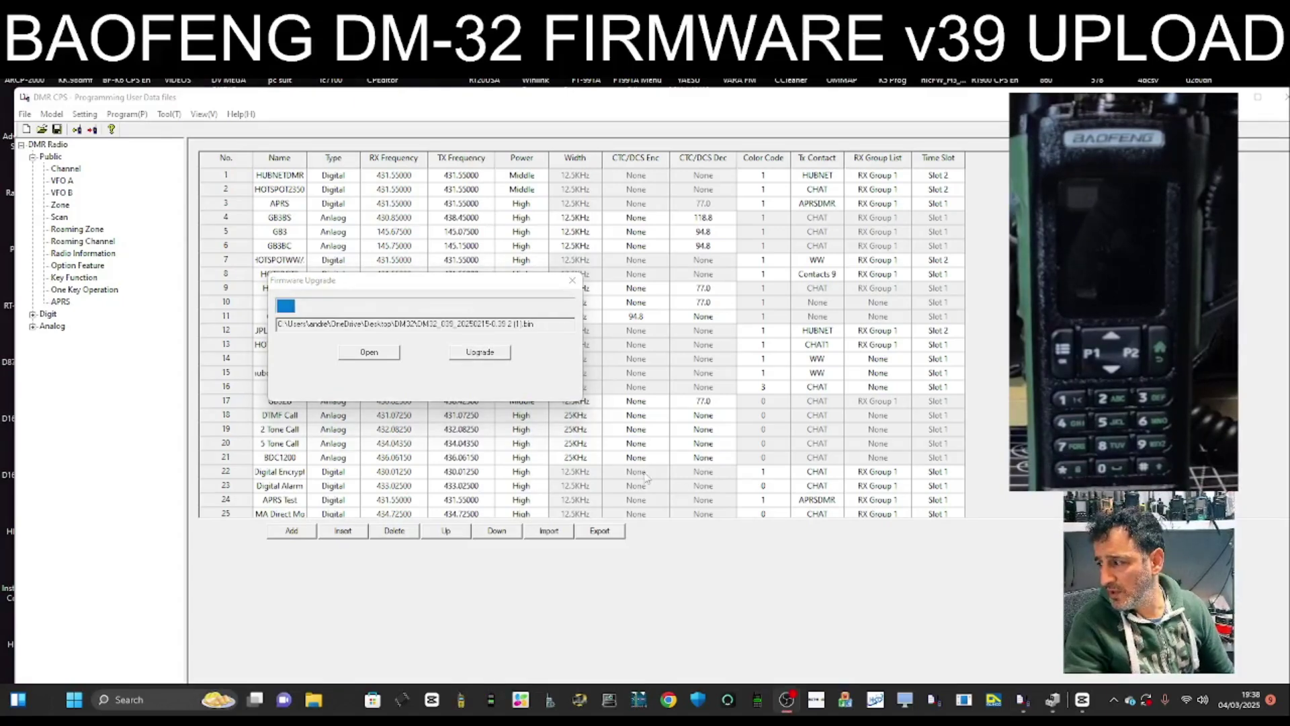